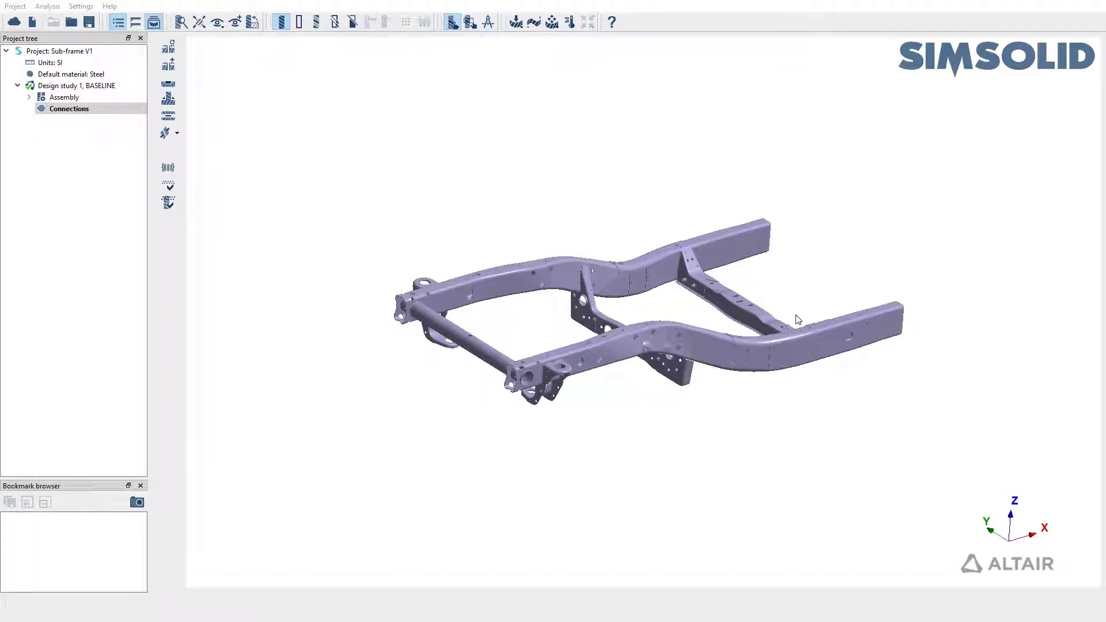
Review the group, lines/edges and from-solid methods for creating seam welds, and close the dialog without creating any
left_click(69, 110)
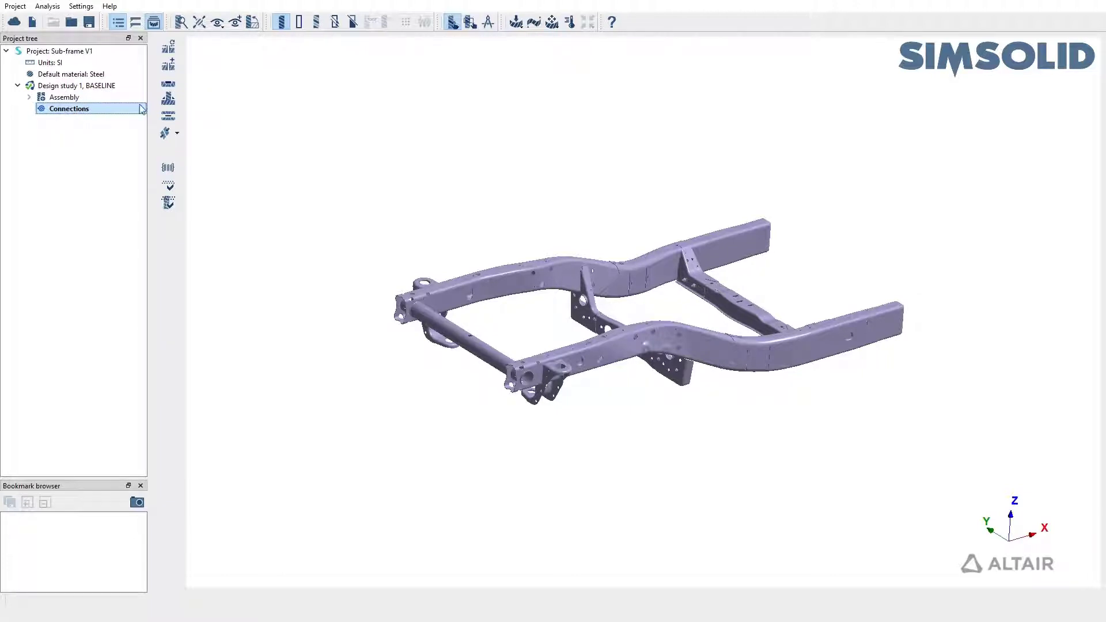
left_click(168, 99)
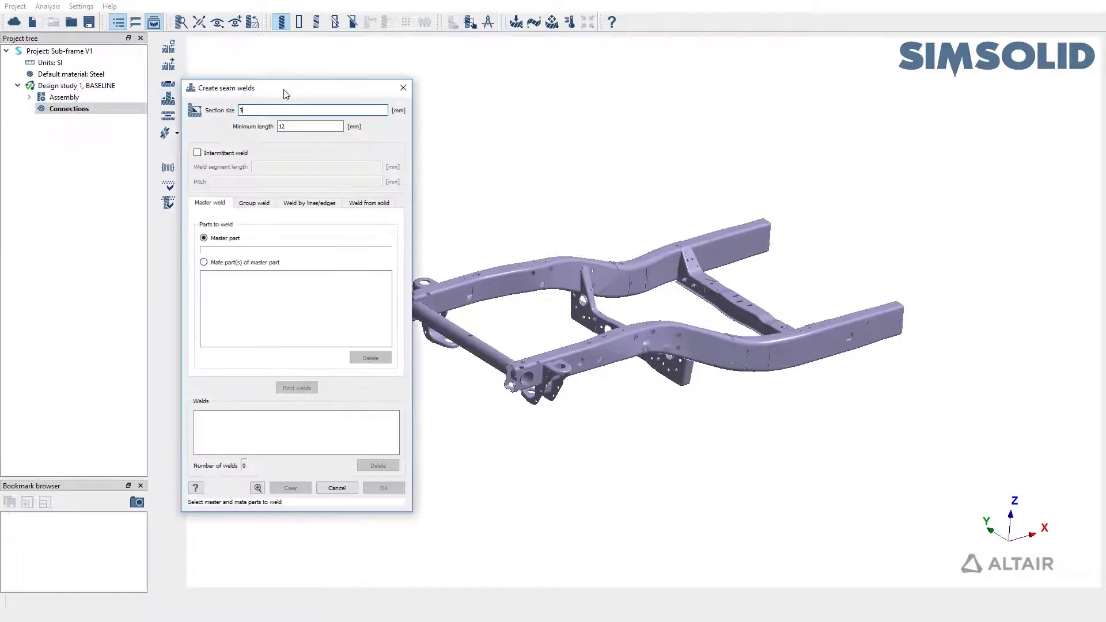
left_click_drag(285, 88, 128, 87)
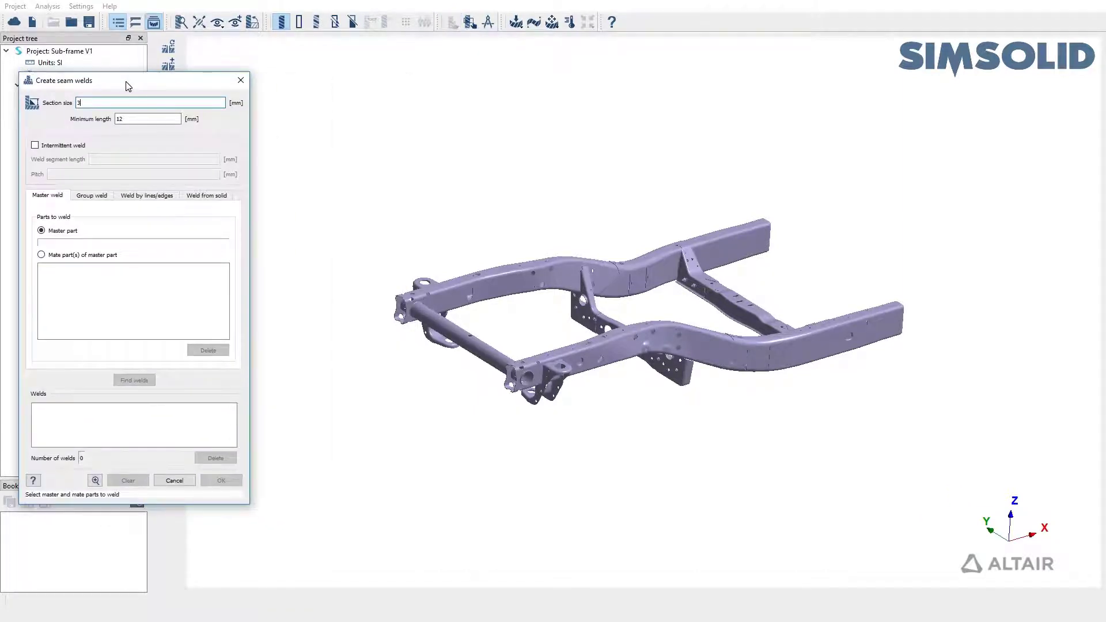
left_click(82, 197)
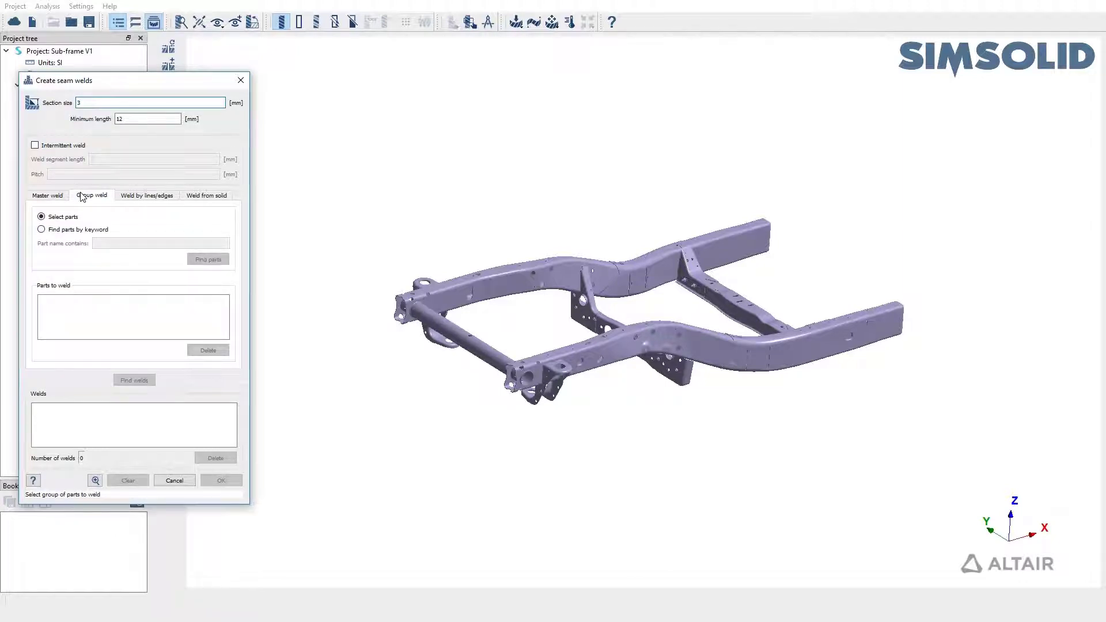
left_click(144, 197)
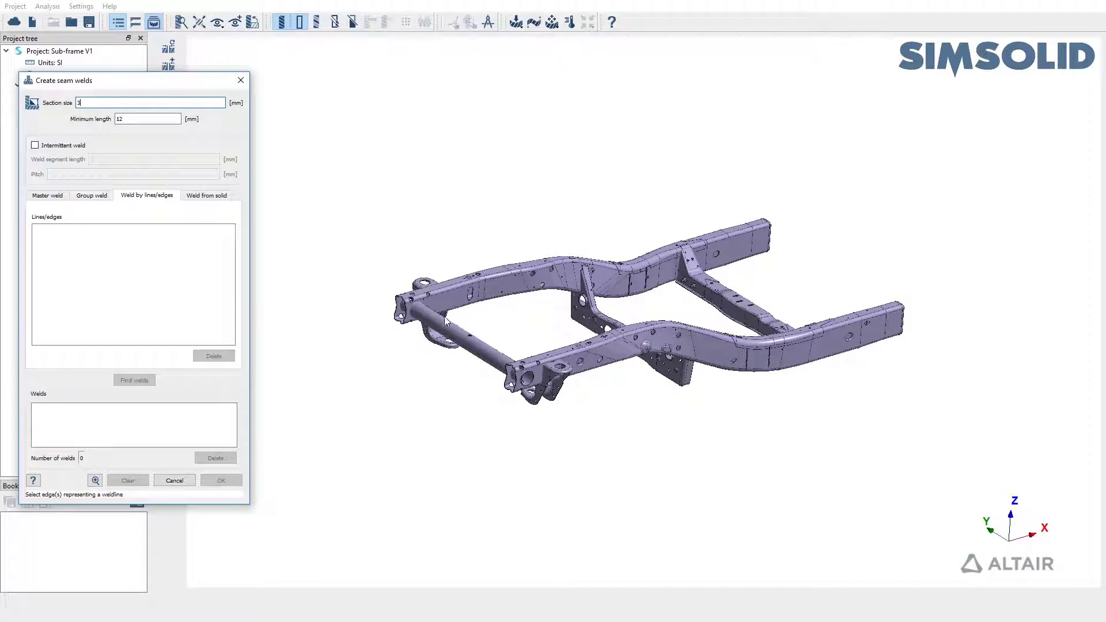
left_click(227, 197)
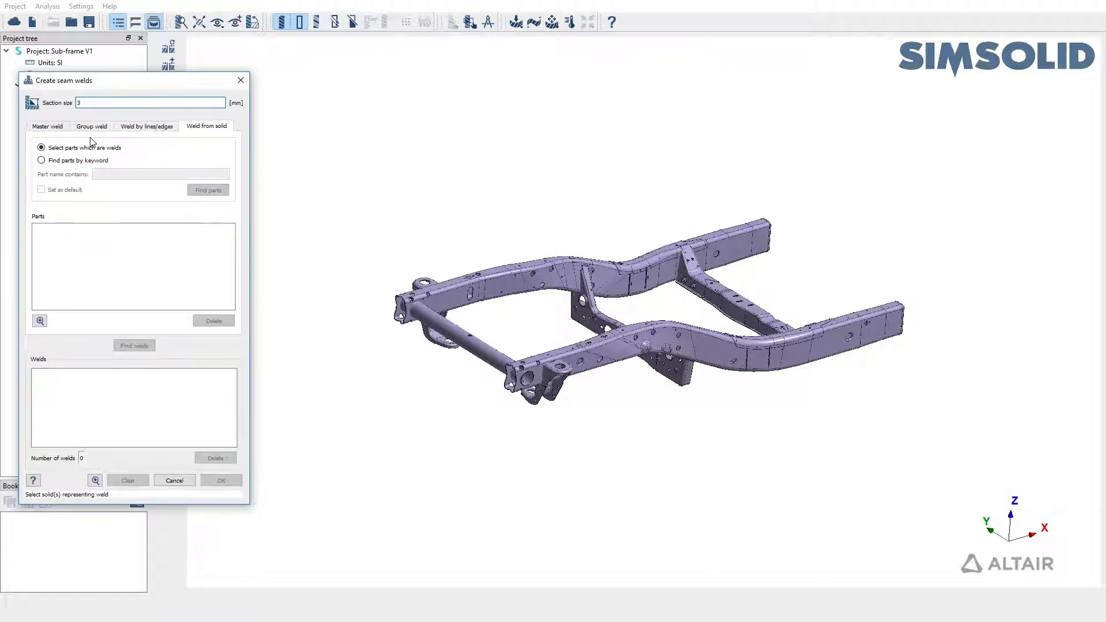
left_click(241, 80)
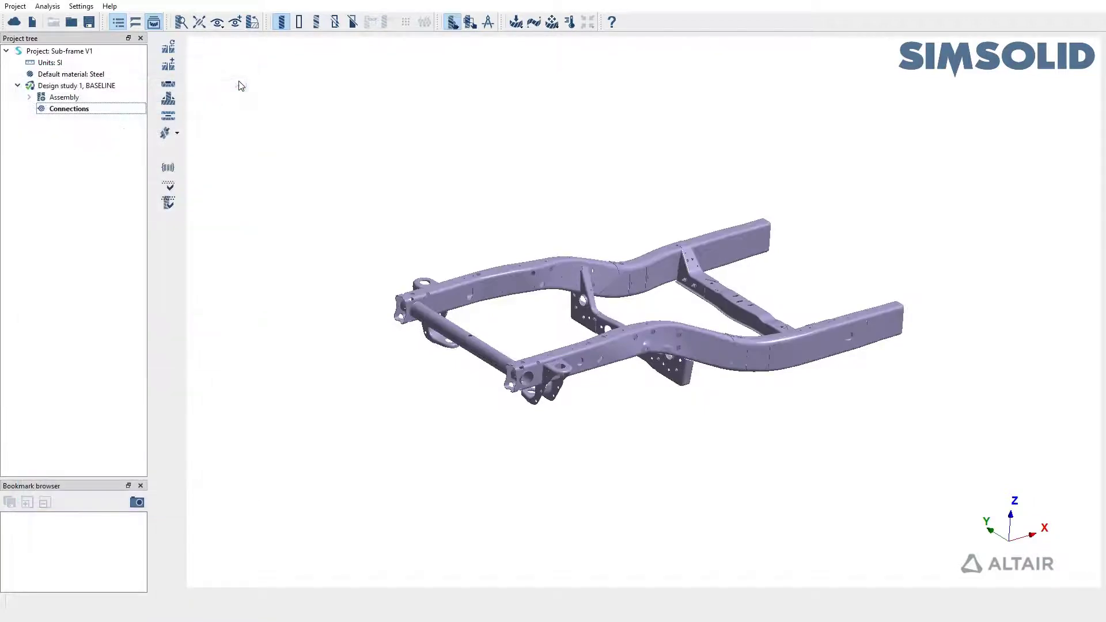
Check the assembly's summary information, including its part counts, and close it
left_click(64, 97)
right_click(81, 95)
left_click(116, 174)
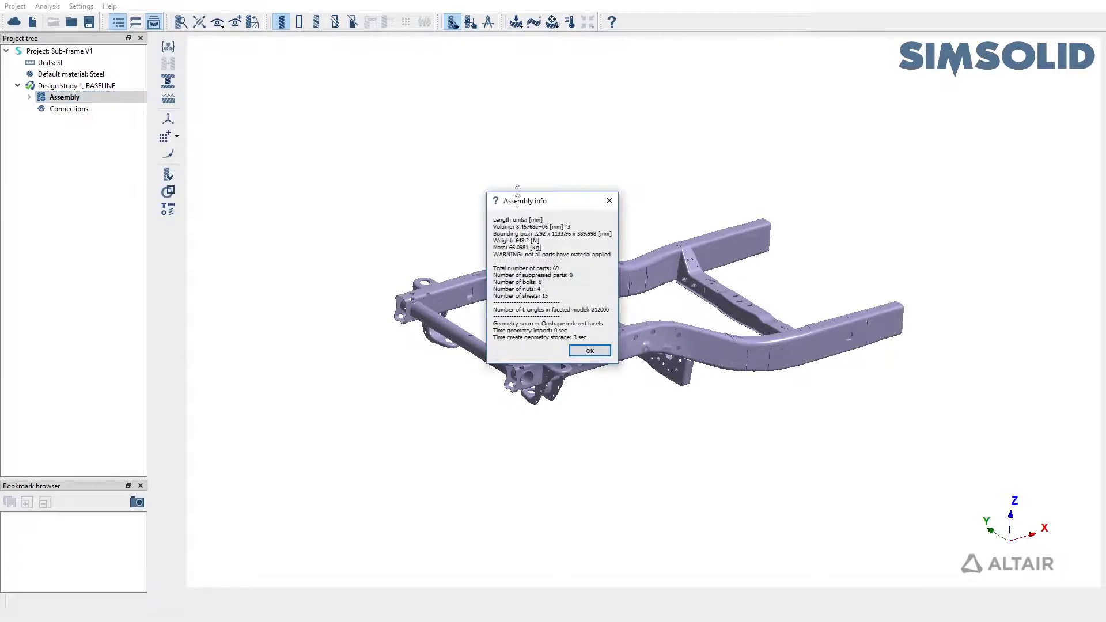
left_click_drag(524, 205, 346, 81)
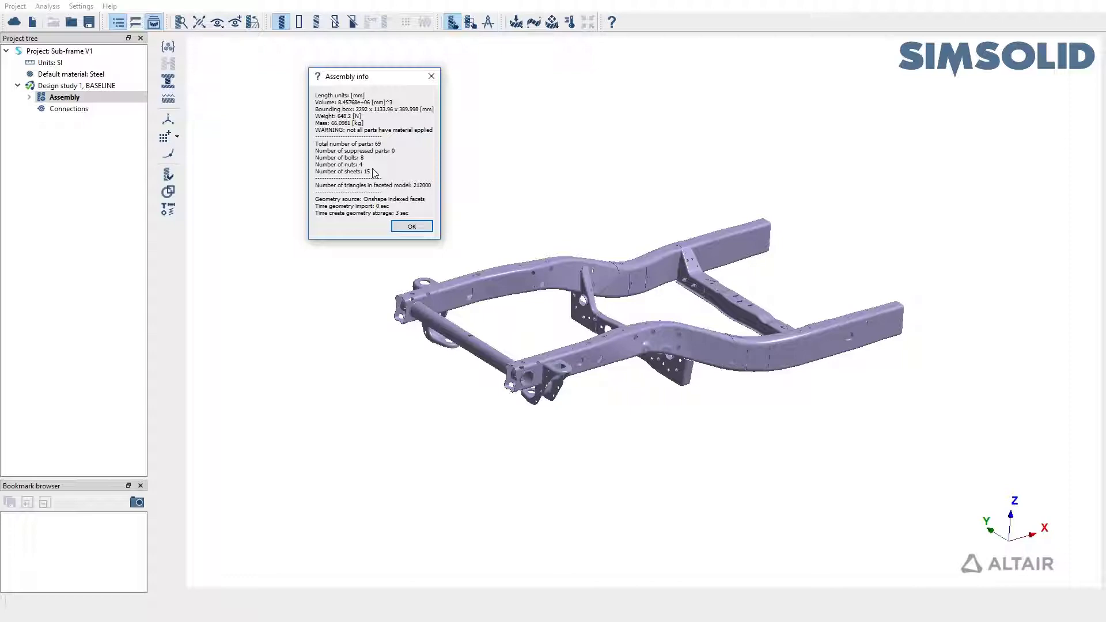
left_click(431, 76)
Examine the modelled weld beads at the front cross tube and at the middle crossmember bracket on the far rail
scroll(416, 286, "up", 5)
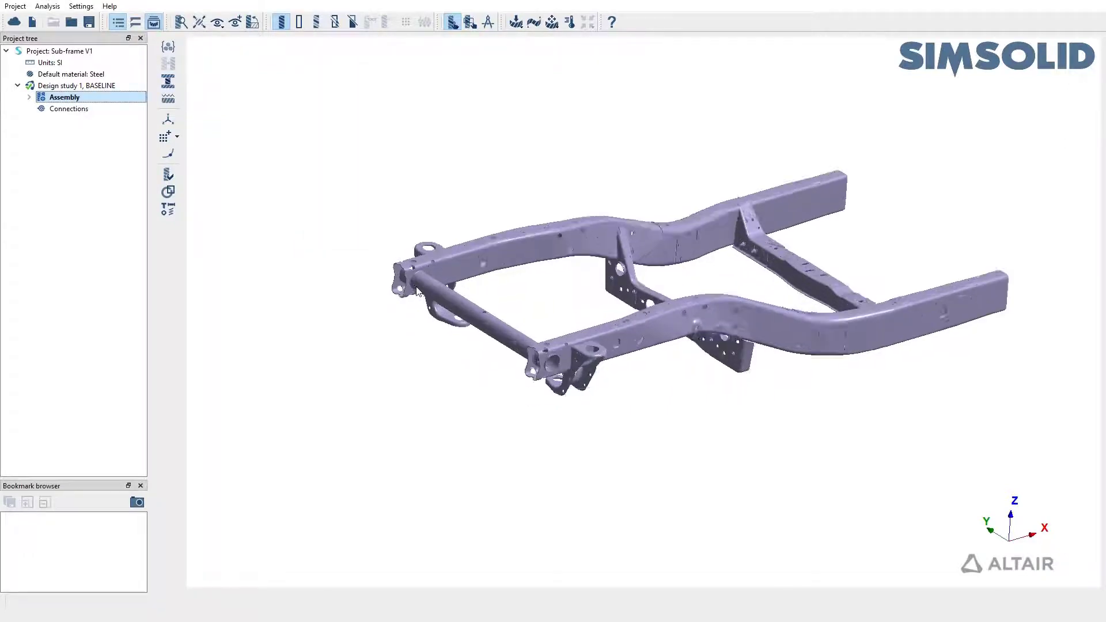
scroll(416, 286, "up", 5)
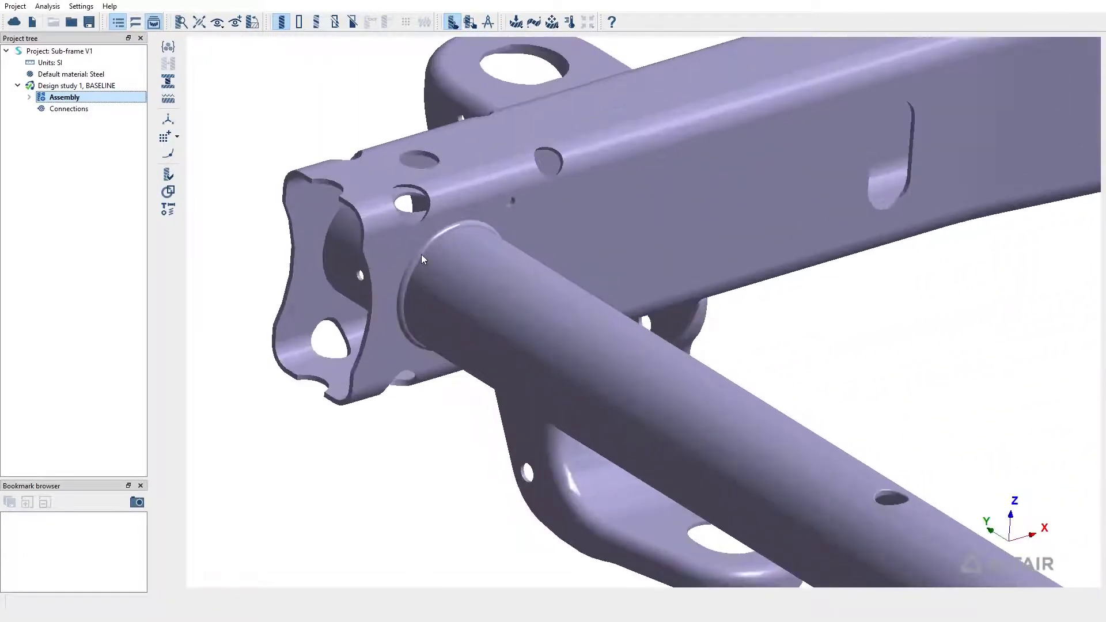
left_click(423, 259)
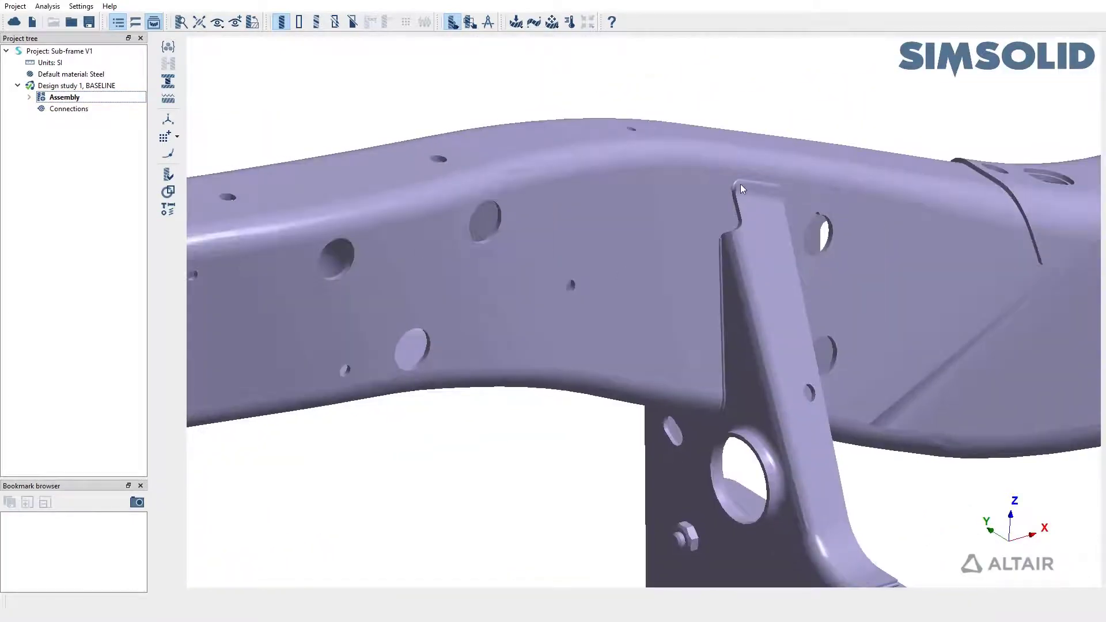
left_click_drag(698, 175, 672, 226)
scroll(672, 226, "up", 4)
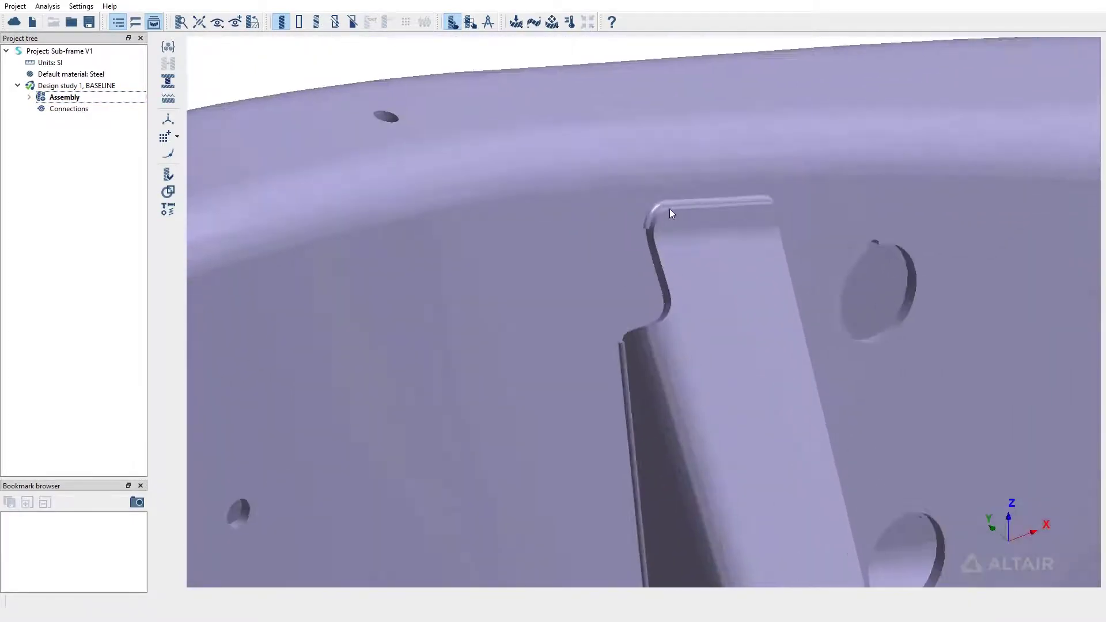
left_click(674, 198)
Examine the weld solids listed in the assembly by highlighting several groups of them on the frame, and collapse the part list
left_click(26, 98)
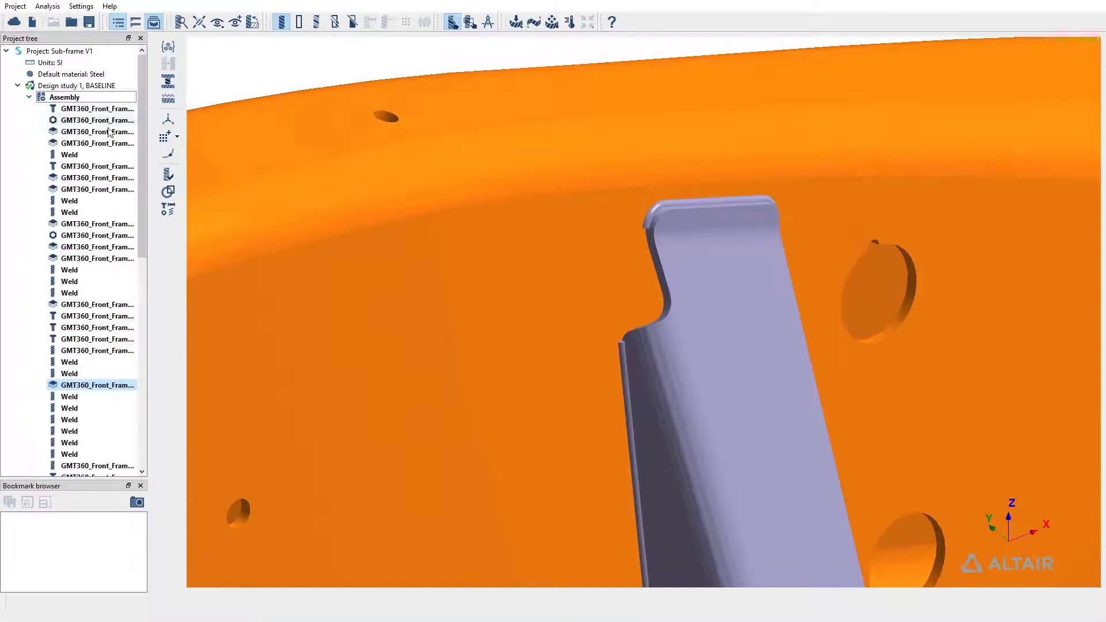
scroll(86, 264, "down", 4)
left_click(81, 259)
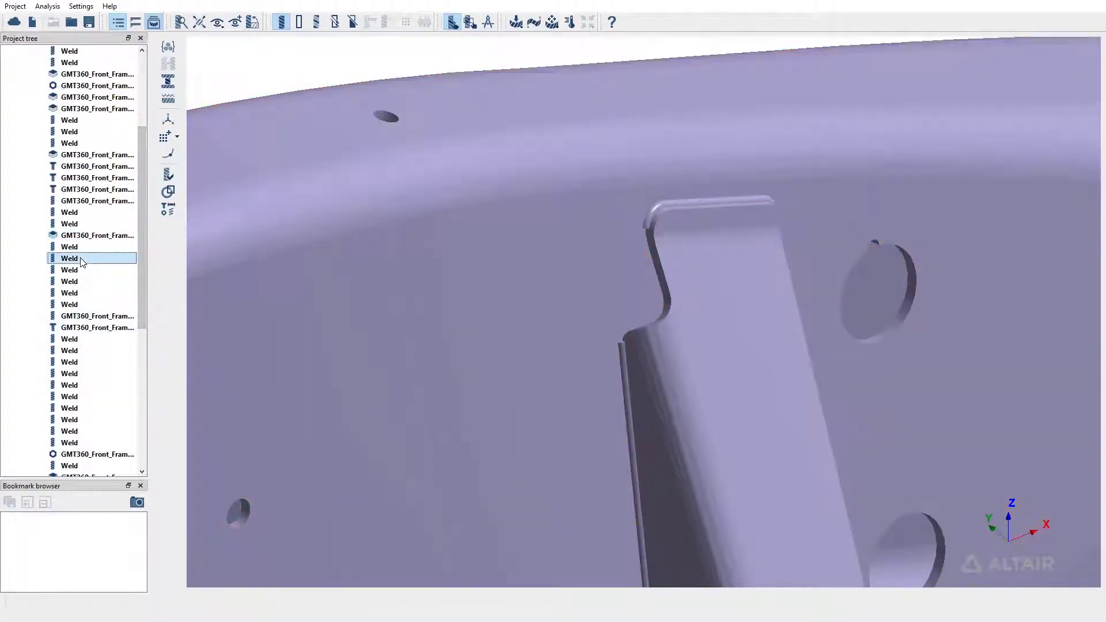
left_click(83, 281)
left_click_drag(87, 246, 82, 295)
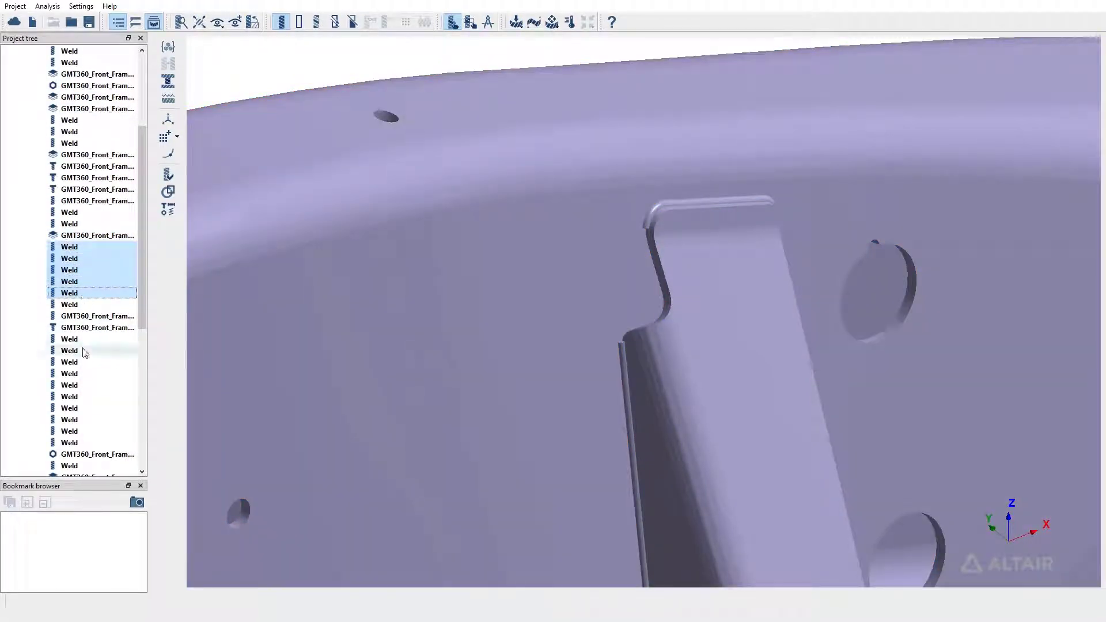
left_click_drag(84, 349, 97, 447)
scroll(582, 279, "down", 6)
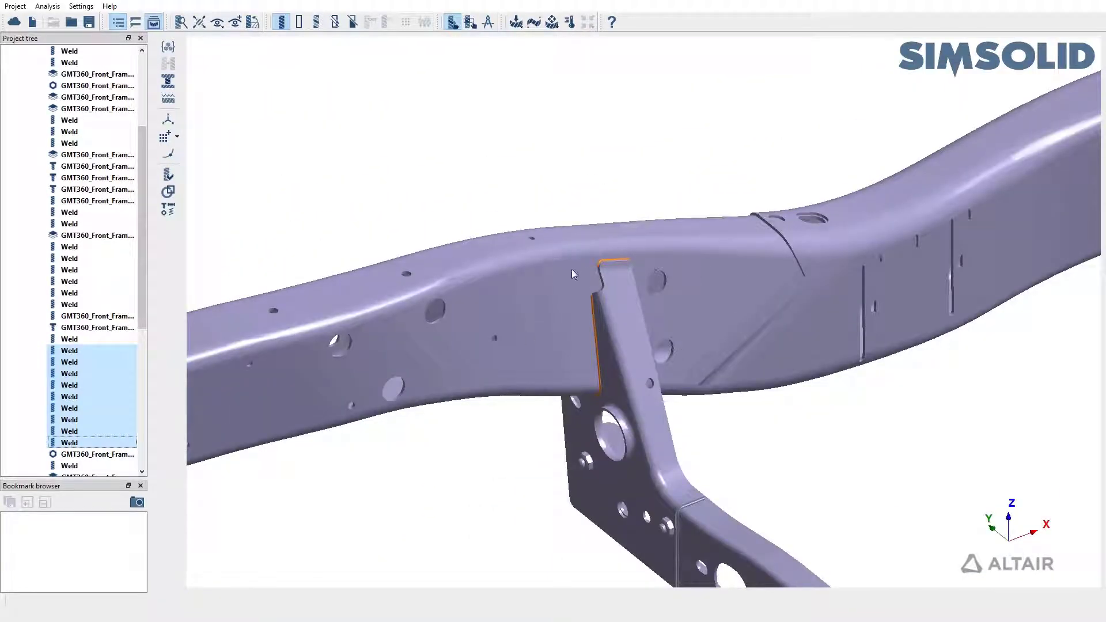
scroll(583, 292, "down", 3)
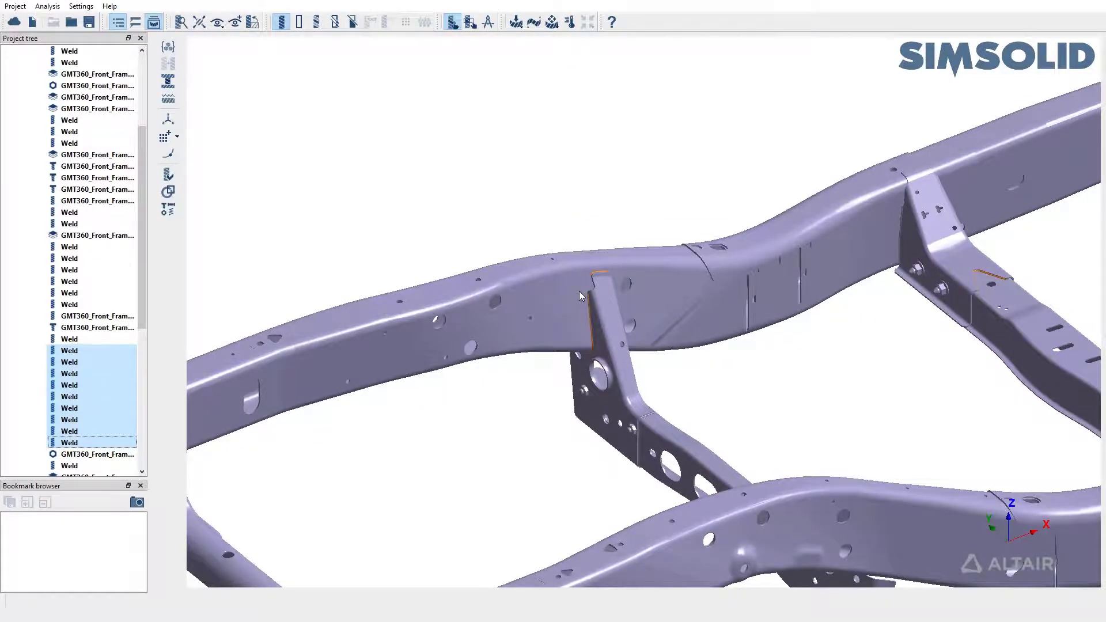
scroll(579, 291, "down", 10)
scroll(55, 137, "up", 10)
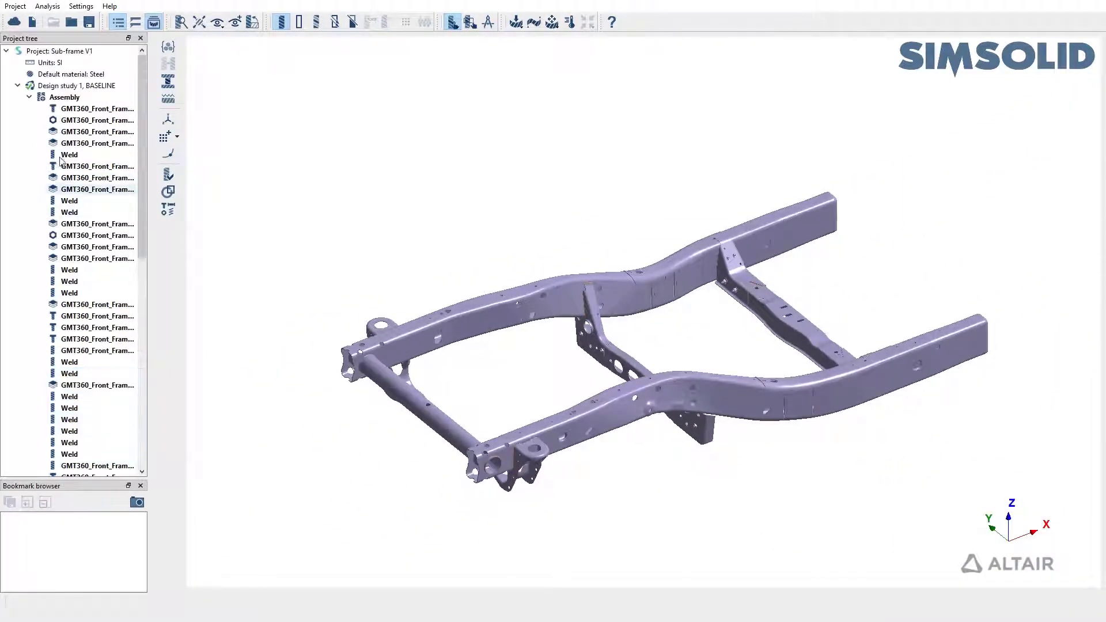
left_click(30, 97)
Start creating seam welds for the connections using the weld-from-solid method
left_click(52, 108)
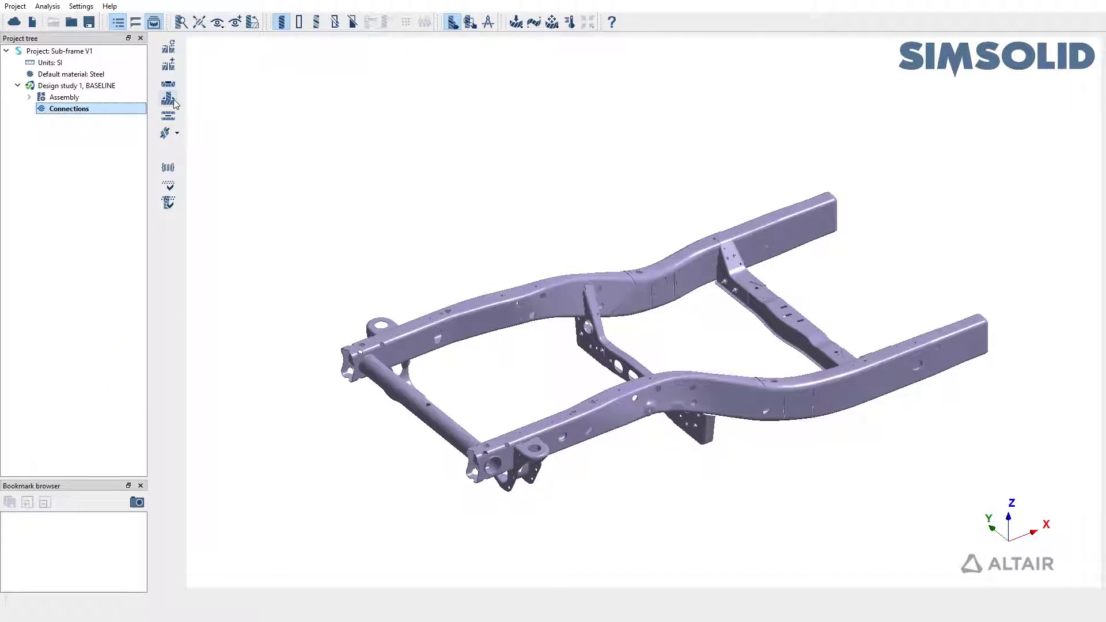
left_click(174, 103)
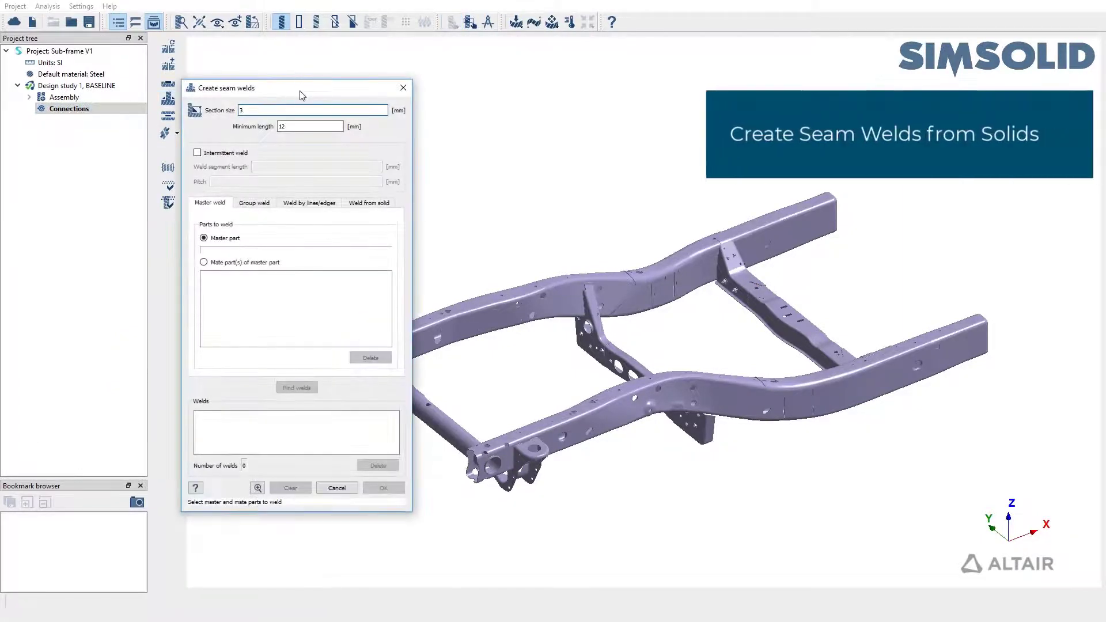
left_click_drag(303, 91, 132, 87)
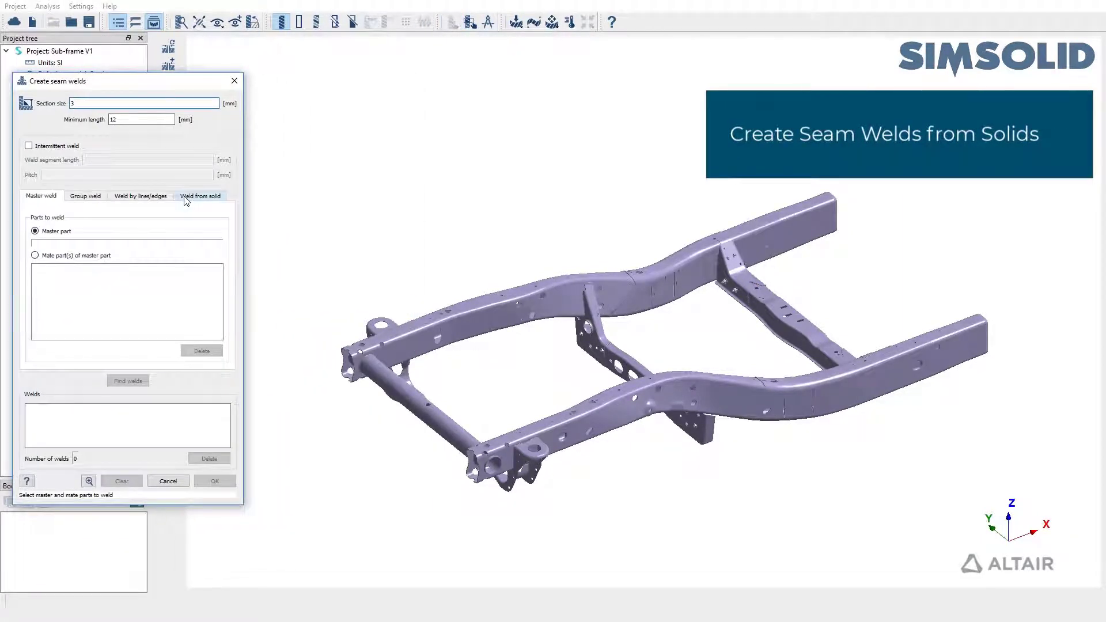
left_click(185, 199)
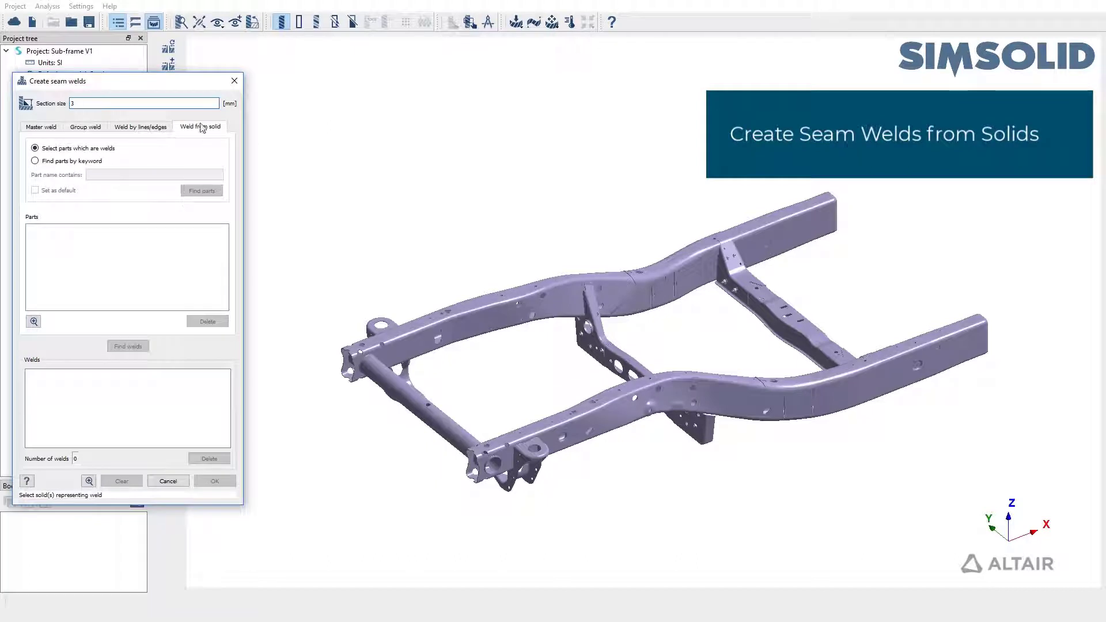
Pick the weld solid around the front cross tube's far end as a part to convert to a seam weld
right_click_drag(574, 302, 552, 319)
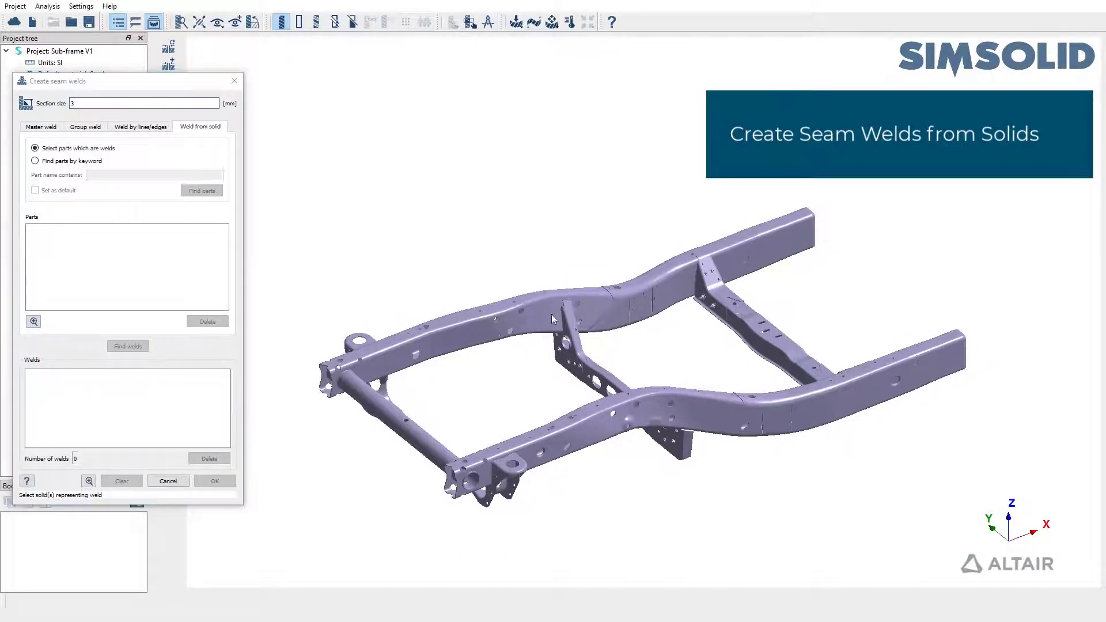
scroll(383, 335, "up", 5)
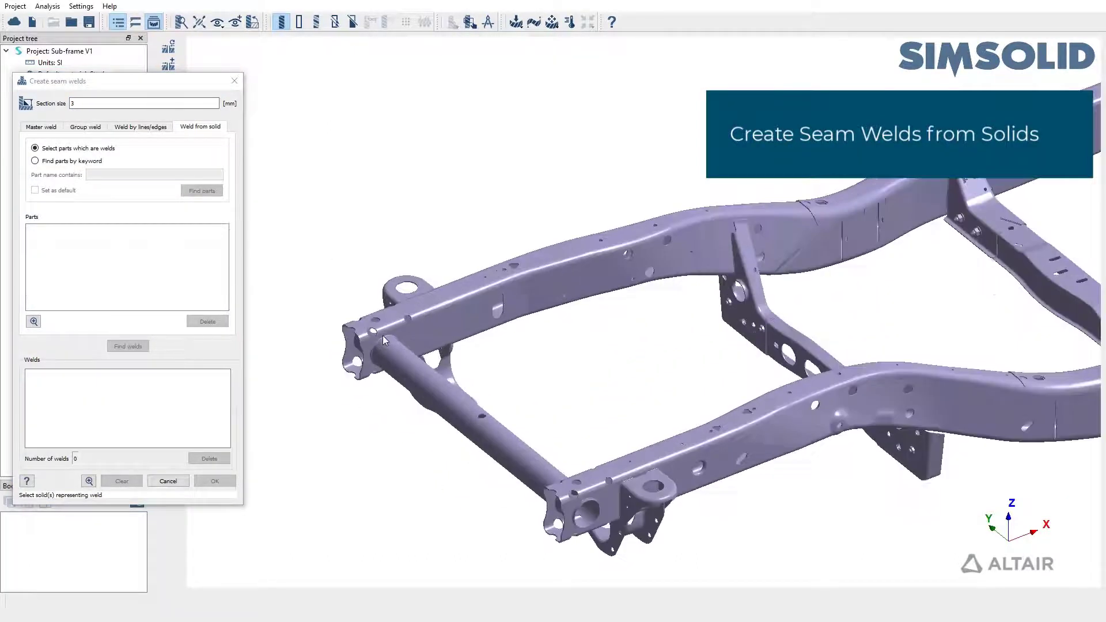
scroll(380, 343, "up", 2)
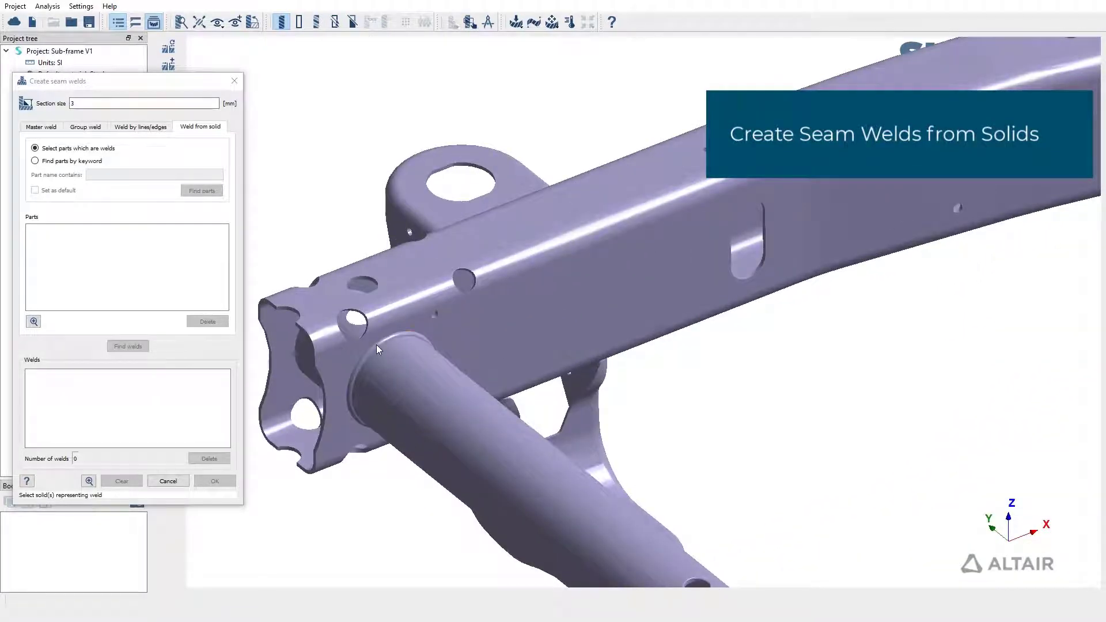
left_click(376, 345)
scroll(392, 348, "down", 7)
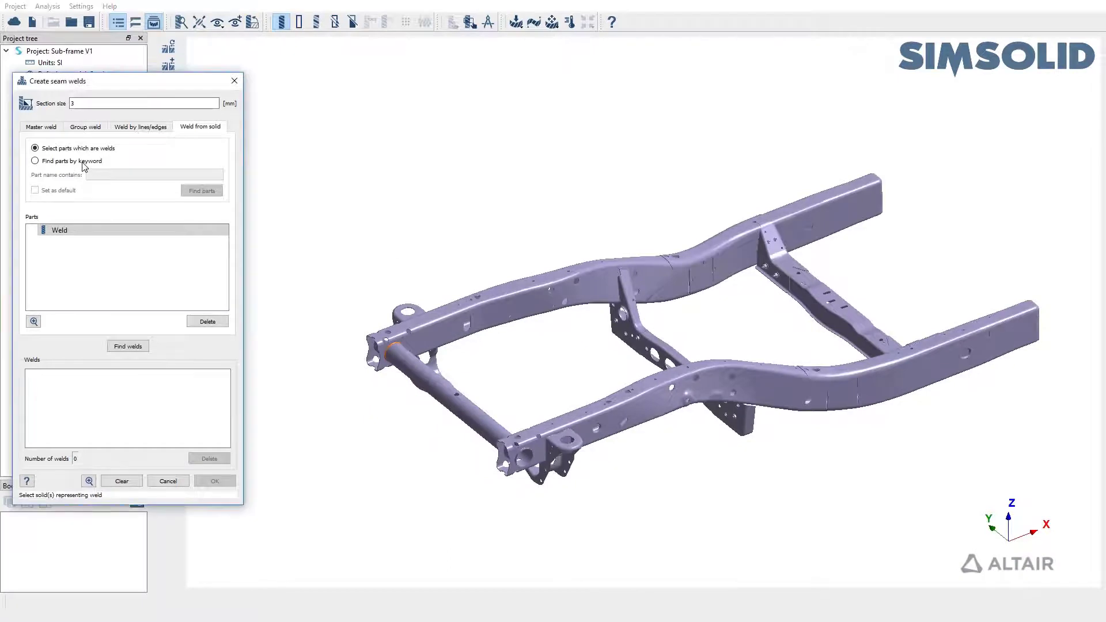
Find the weld solids by keyword, using parts whose name contains "Weld", and look through the resulting part list
left_click(83, 162)
left_click(102, 175)
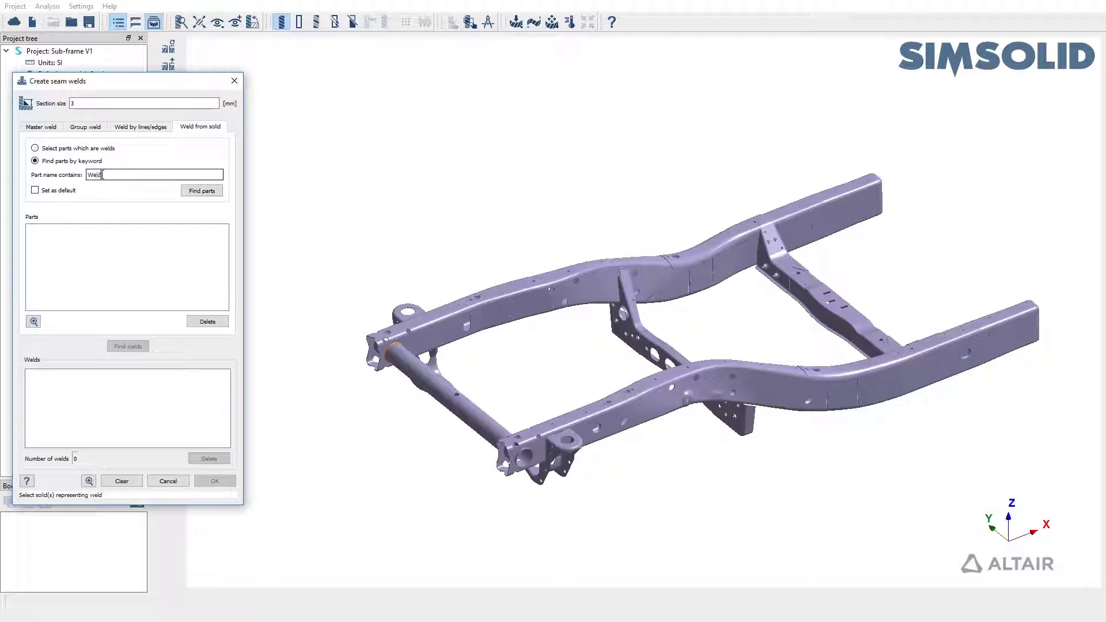
left_click(207, 191)
left_click_drag(226, 238, 225, 295)
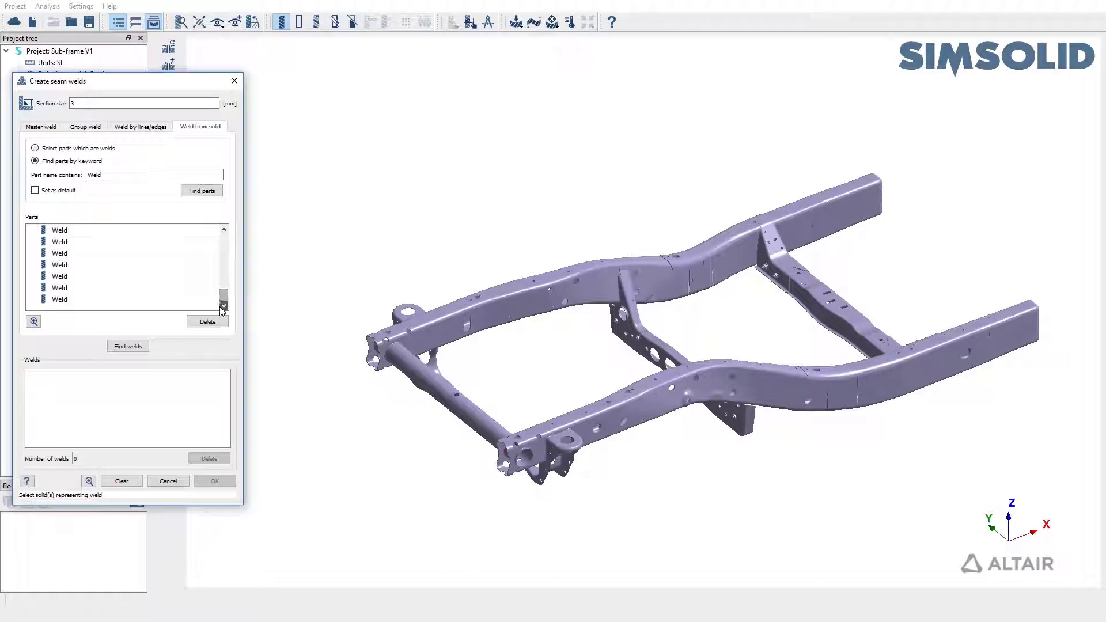
Find the seam welds from the listed weld solids, review the weld list and create the connections
left_click(128, 346)
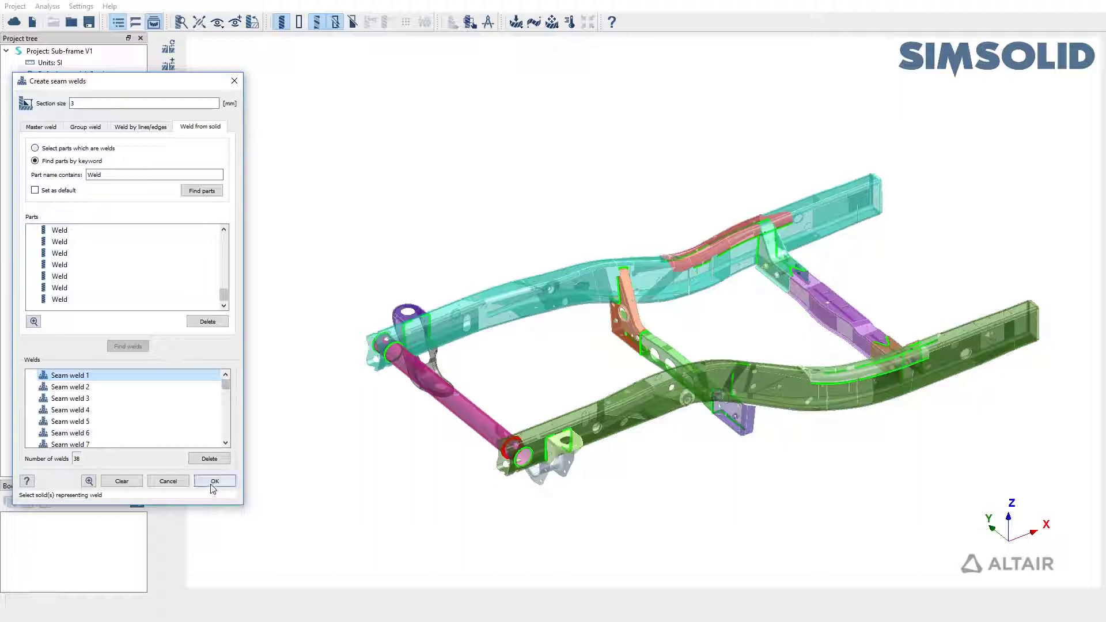
scroll(228, 439, "down", 8)
scroll(227, 440, "down", 3)
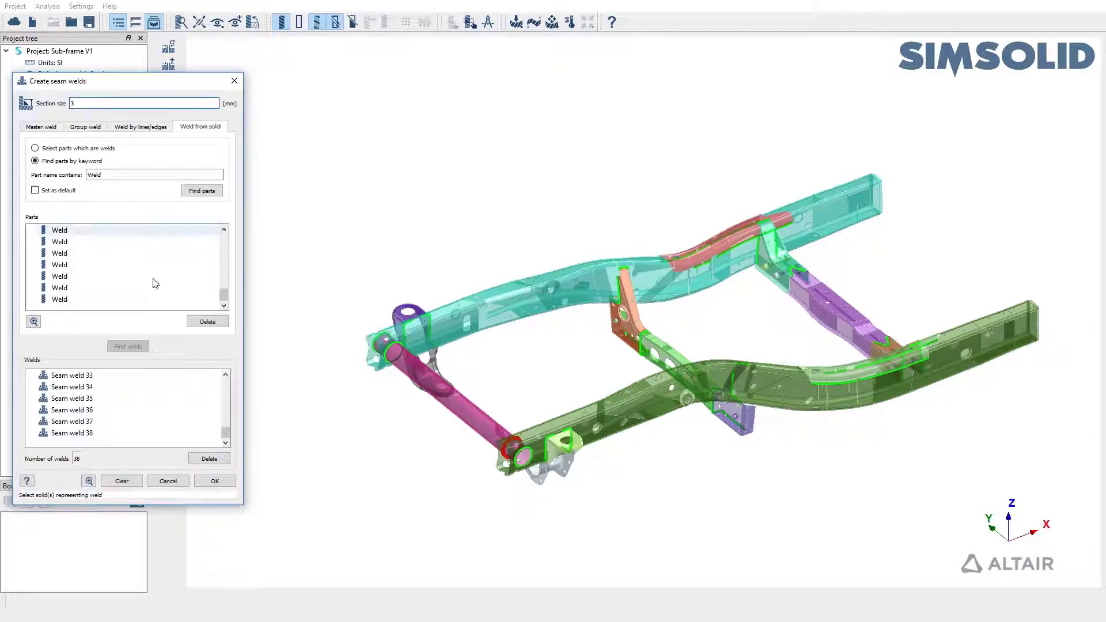
left_click(216, 481)
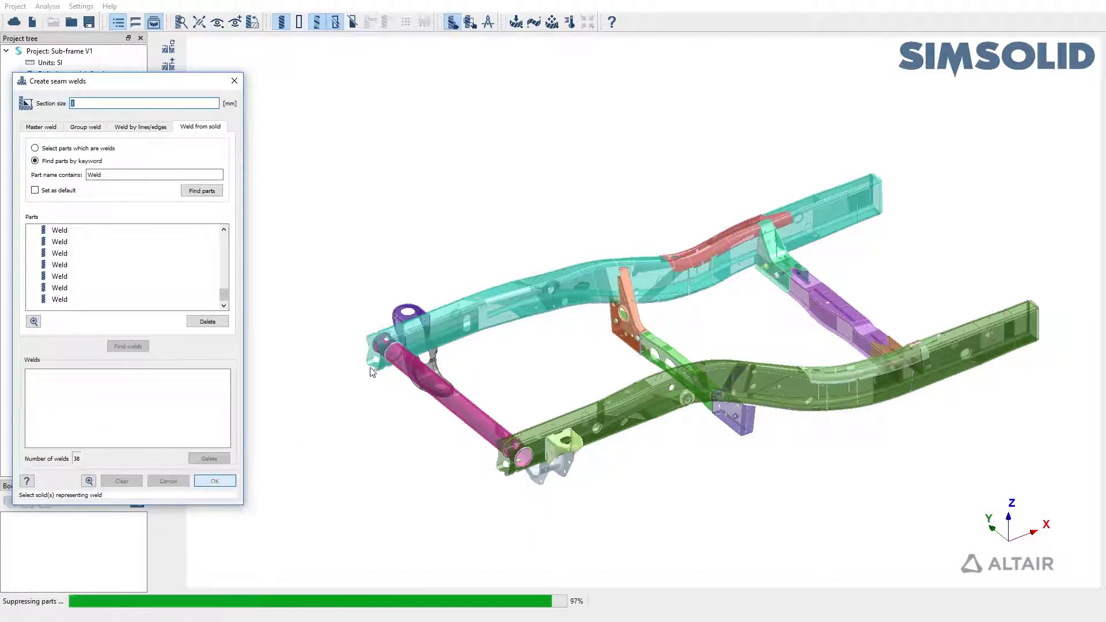
Examine the created seam welds at the middle and rear crossmember brackets along the far rail
right_click_drag(465, 319, 423, 345)
scroll(580, 304, "up", 3)
scroll(578, 304, "up", 6)
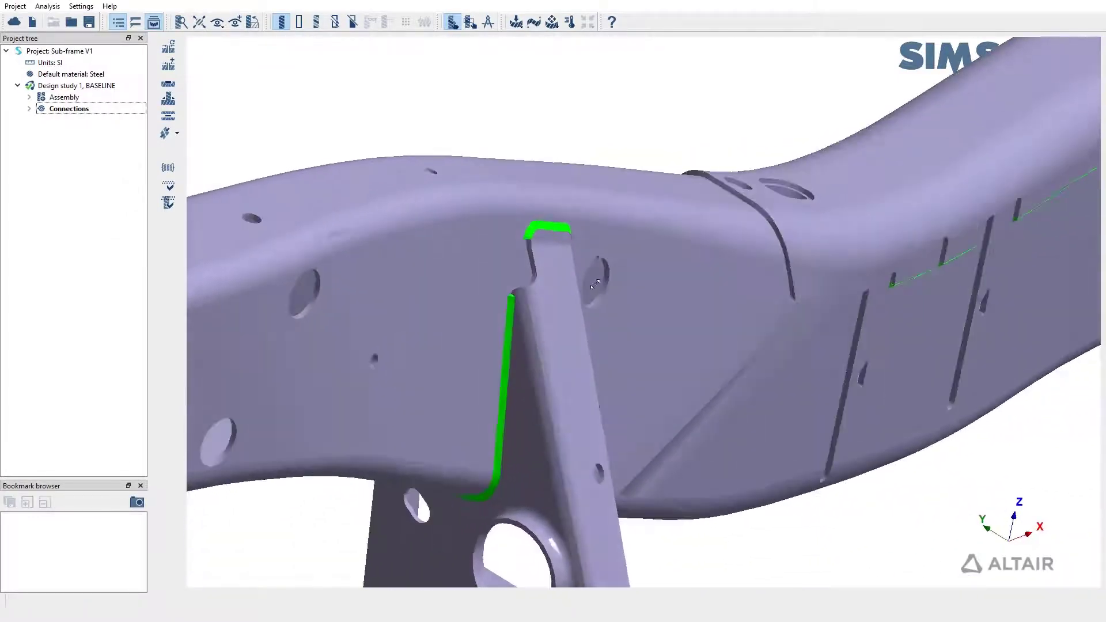
right_click_drag(609, 396, 476, 96)
scroll(539, 438, "down", 5)
scroll(761, 369, "up", 6)
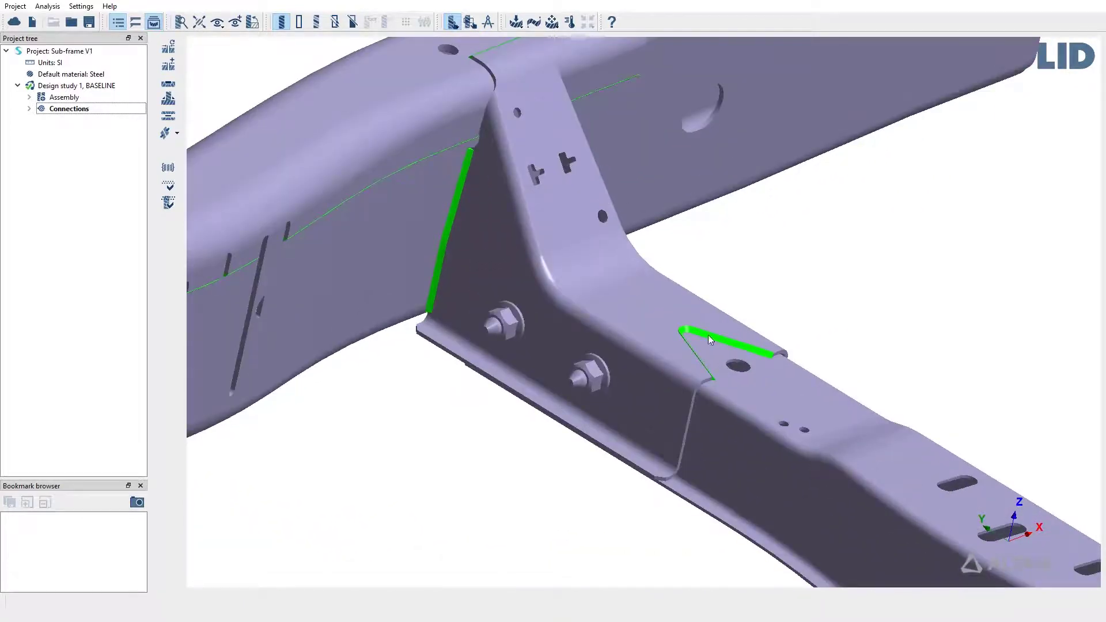
left_click_drag(707, 334, 582, 199)
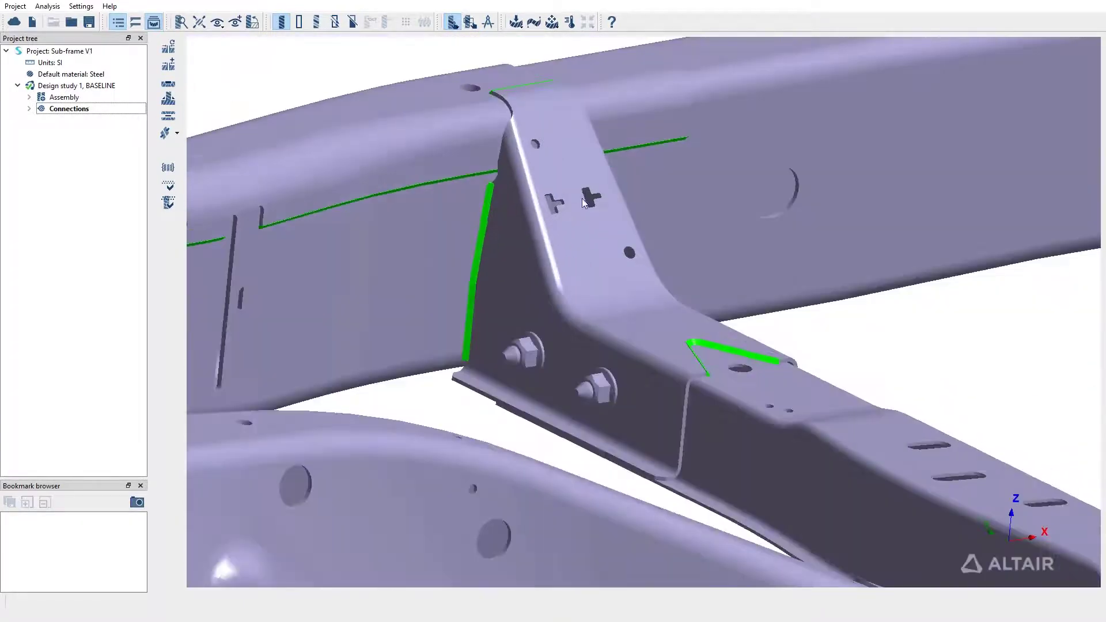
Start new seam welds defined by lines/edges for the stacked front brackets on the near rail
scroll(642, 223, "down", 8)
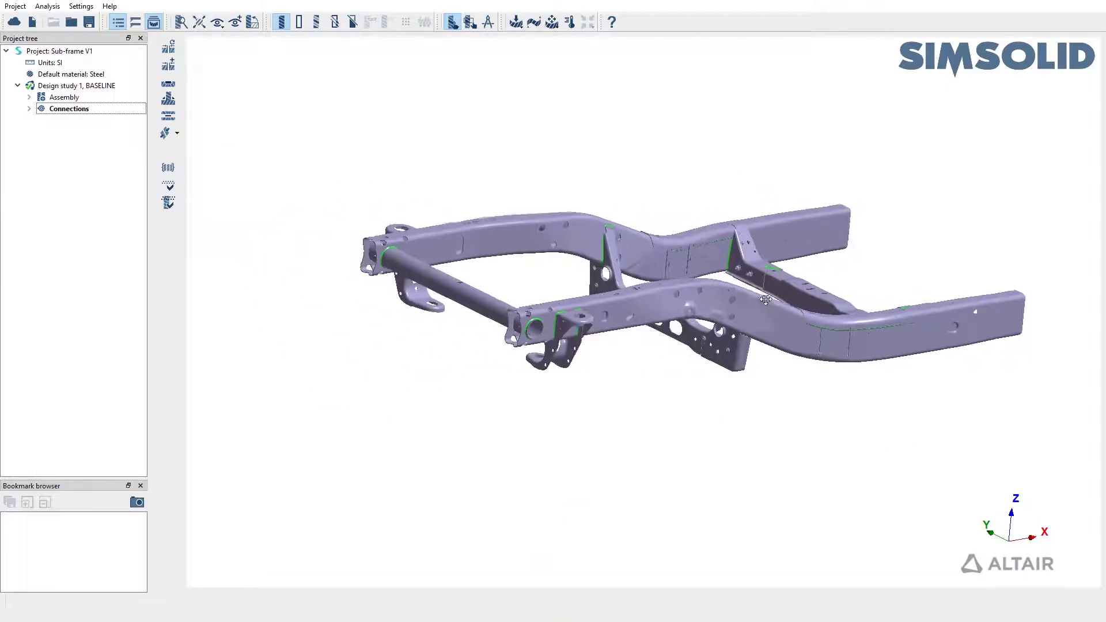
left_click_drag(766, 300, 704, 342)
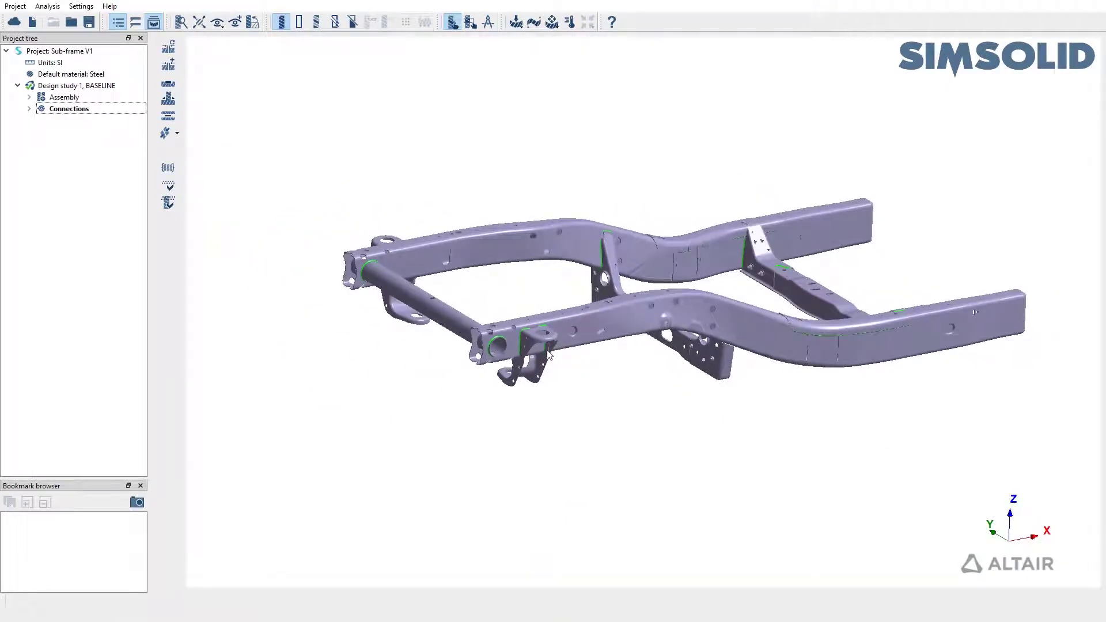
scroll(549, 354, "up", 10)
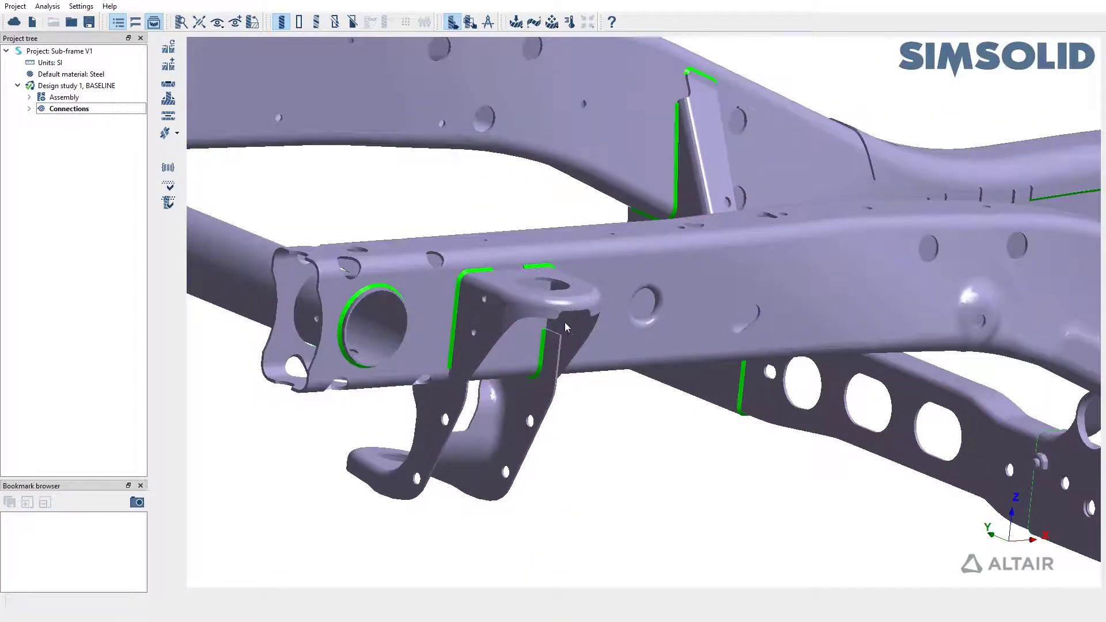
scroll(564, 327, "up", 4)
scroll(612, 317, "up", 3)
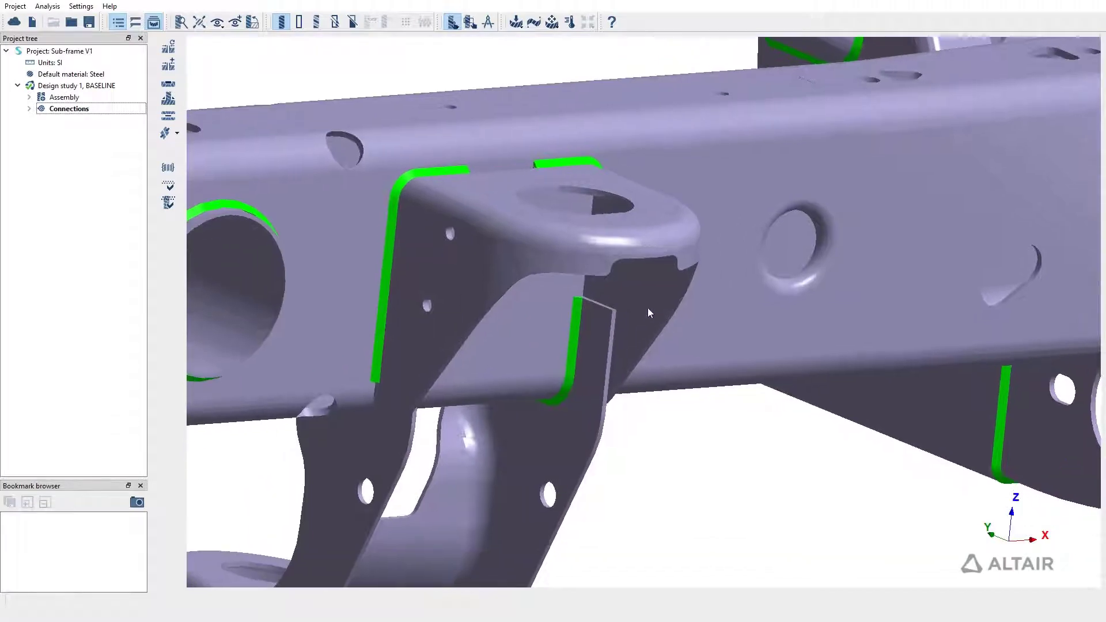
mouse_move(648, 313)
left_mouse_down()
mouse_move(530, 282)
mouse_move(589, 290)
mouse_move(632, 326)
left_mouse_up()
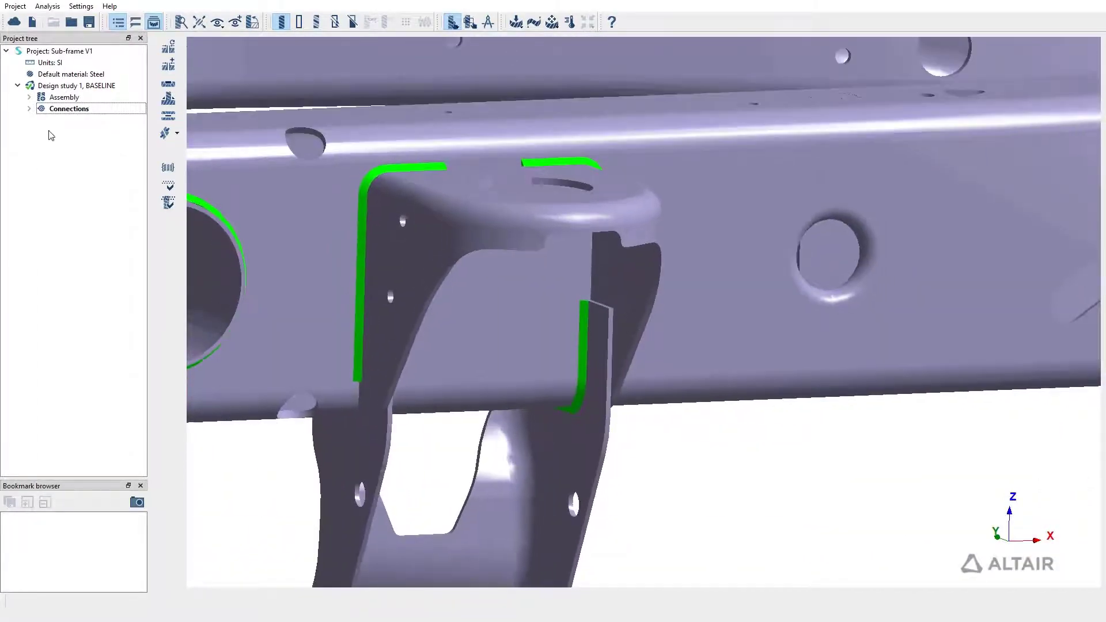
left_click(62, 113)
left_click(168, 100)
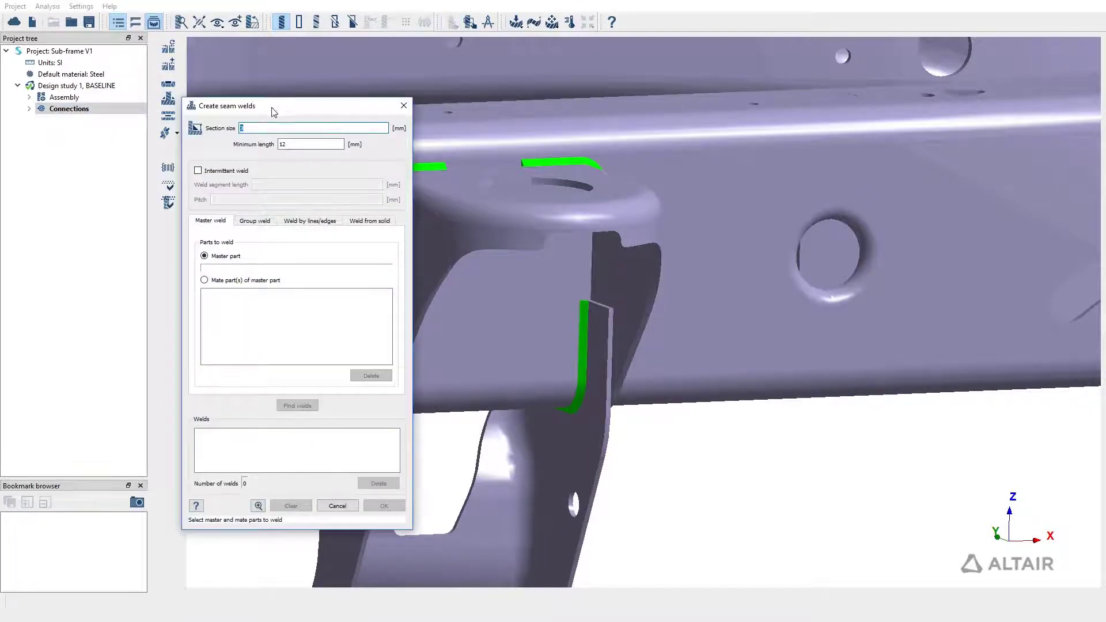
left_click_drag(271, 109, 92, 96)
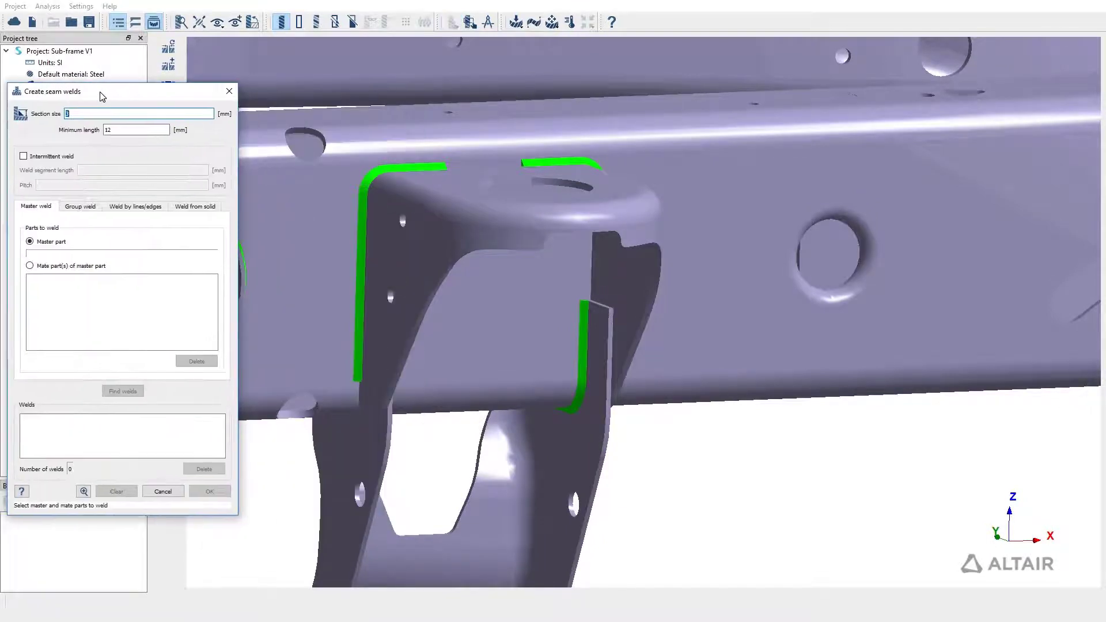
left_click(138, 209)
Pick the top edge and outer side edge of both lower bracket leg tabs, where they overlap the upper bracket
scroll(608, 323, "up", 5)
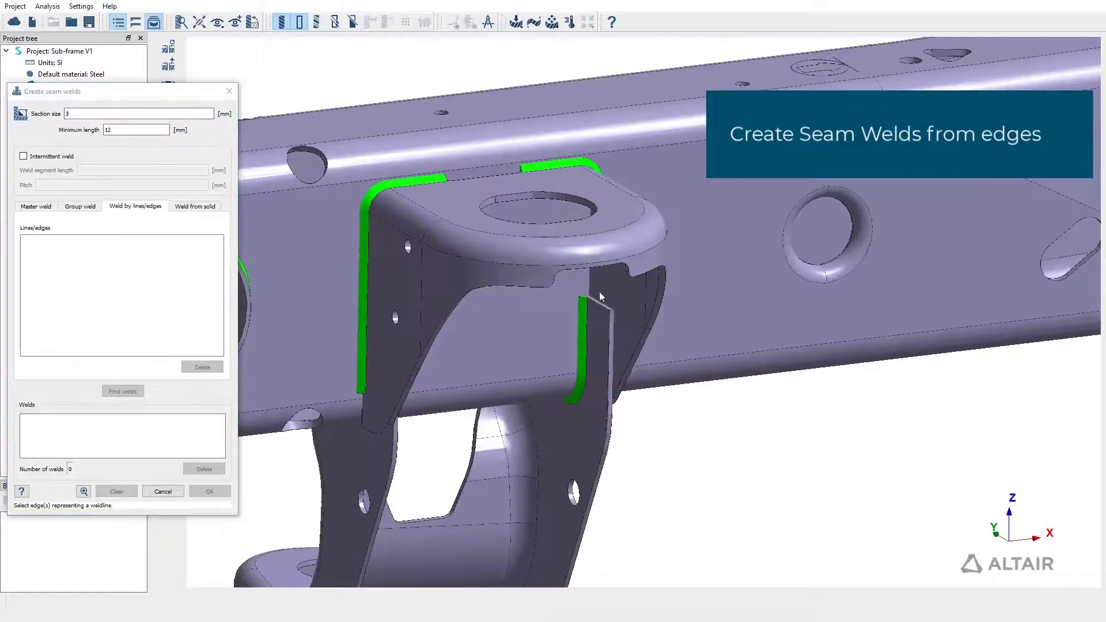
left_click(610, 318)
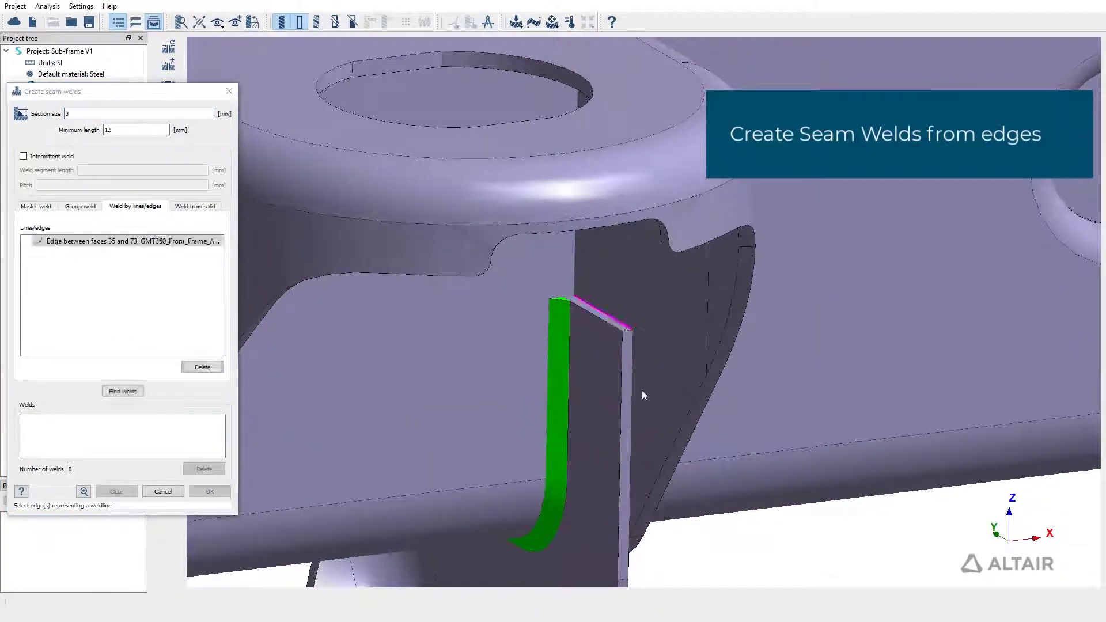
left_click(632, 399)
scroll(634, 392, "down", 10)
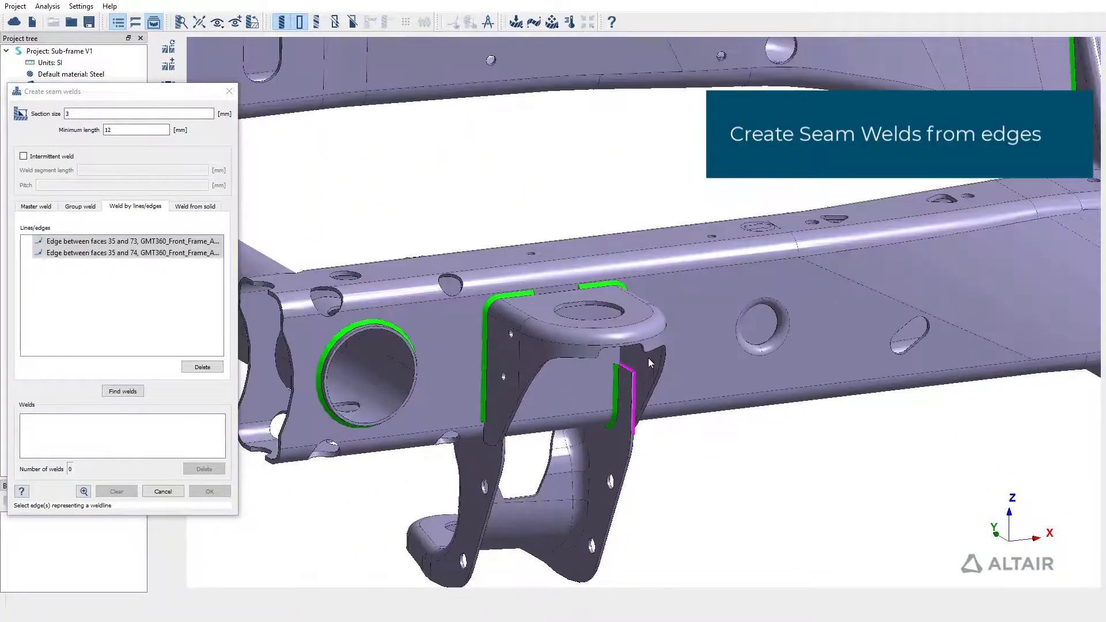
scroll(507, 377, "up", 3)
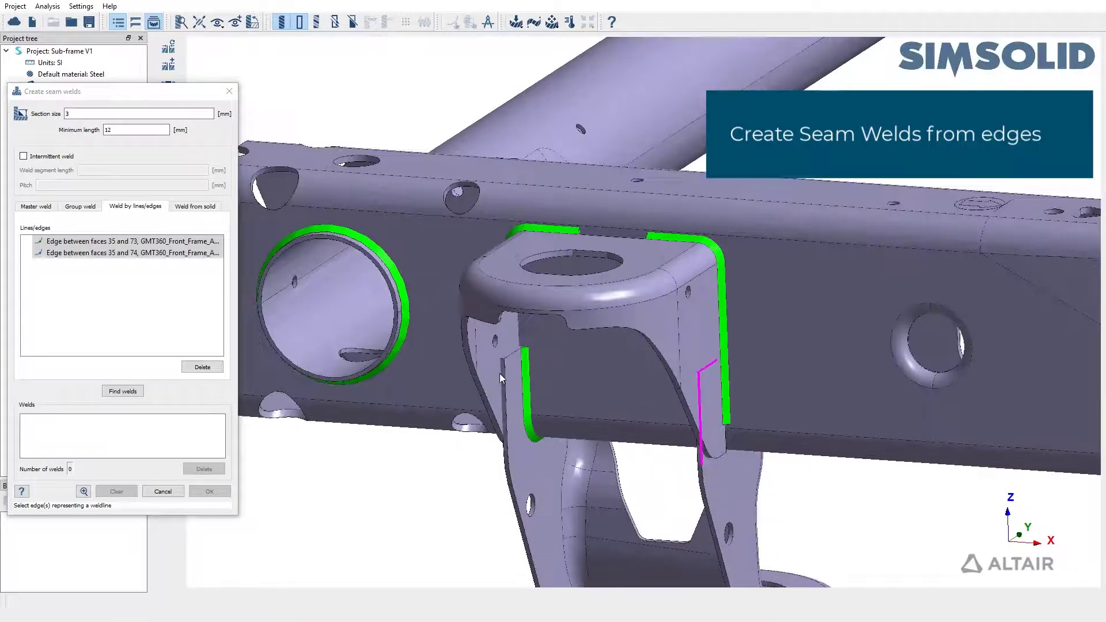
left_click(500, 373)
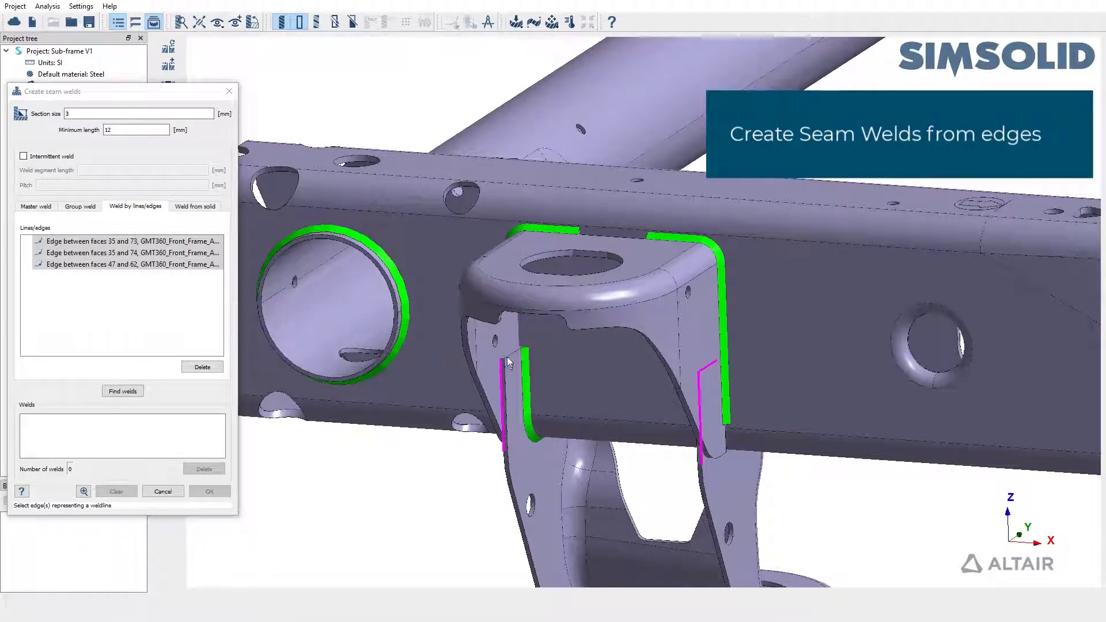
left_click(507, 354)
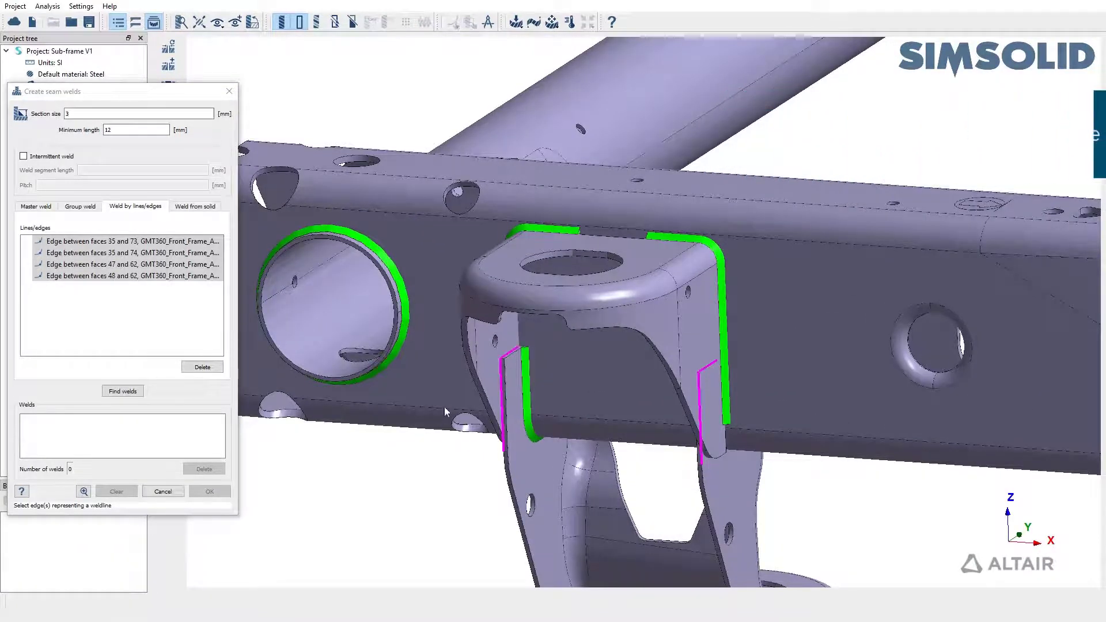
Find the seam welds along the four picked edges, review them and create the connections
middle_click_drag(444, 407, 561, 416)
left_click(139, 392)
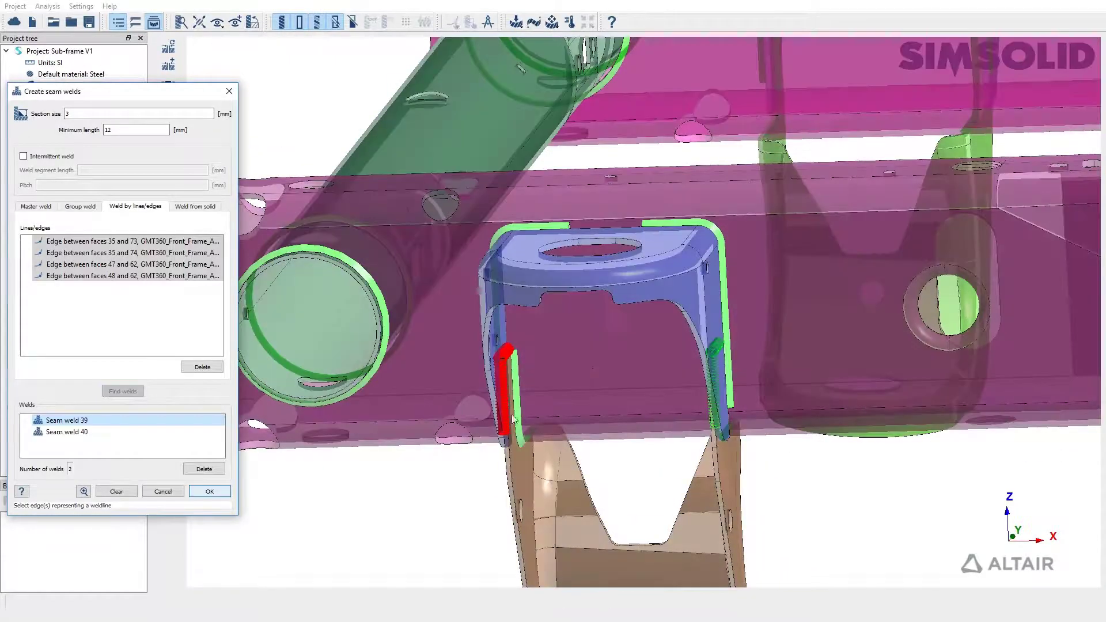
mouse_move(395, 375)
middle_mouse_down()
mouse_move(438, 351)
mouse_move(427, 387)
mouse_move(403, 383)
middle_mouse_up()
left_click(209, 491)
middle_click_drag(591, 383, 690, 318)
scroll(514, 344, "up", 3)
scroll(537, 379, "down", 4)
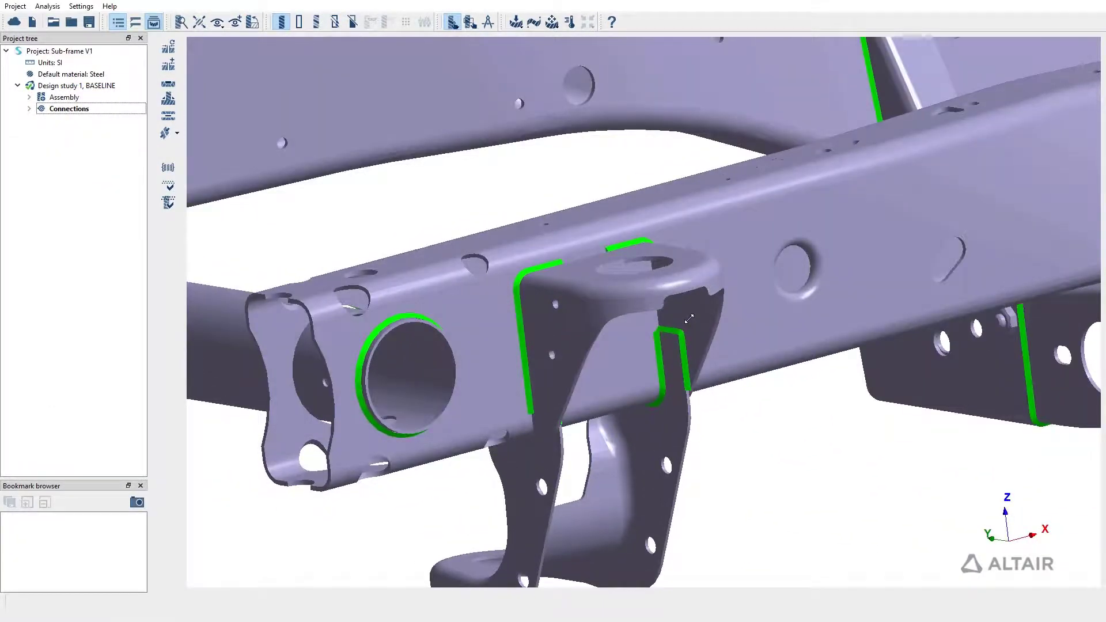
Set up a master weld at the opposite rail's front brackets, with the lower bracket as master part and the upper bracket as mate
scroll(692, 330, "down", 8)
middle_click_drag(659, 348, 882, 340)
right_click_drag(500, 356, 754, 339)
middle_click_drag(617, 365, 697, 336)
scroll(669, 327, "up", 6)
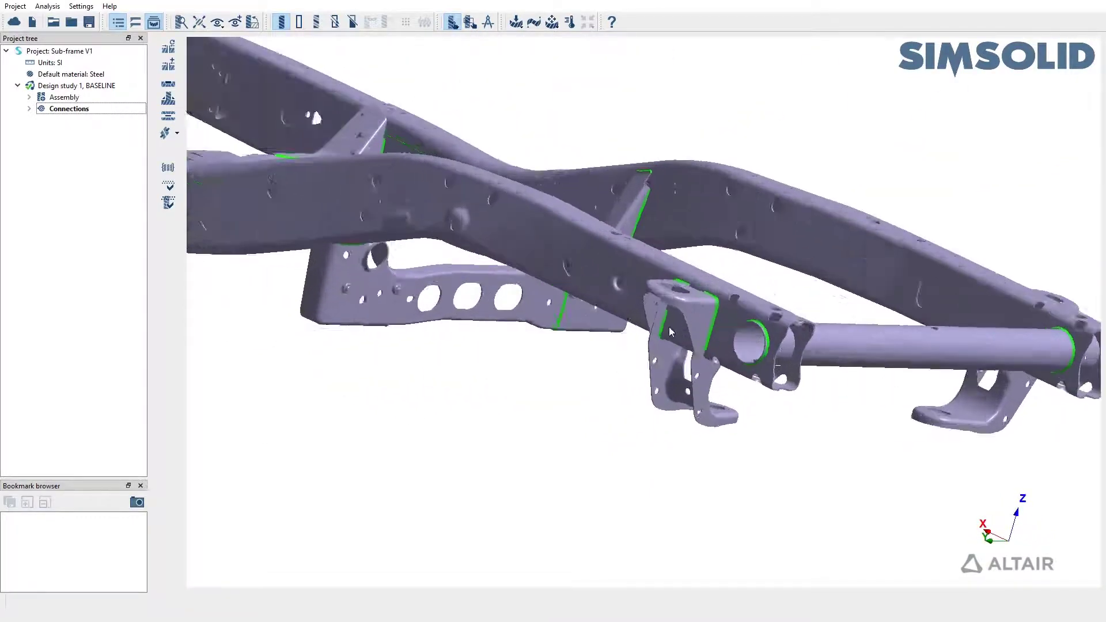
left_click(168, 99)
left_click_drag(232, 117, 153, 113)
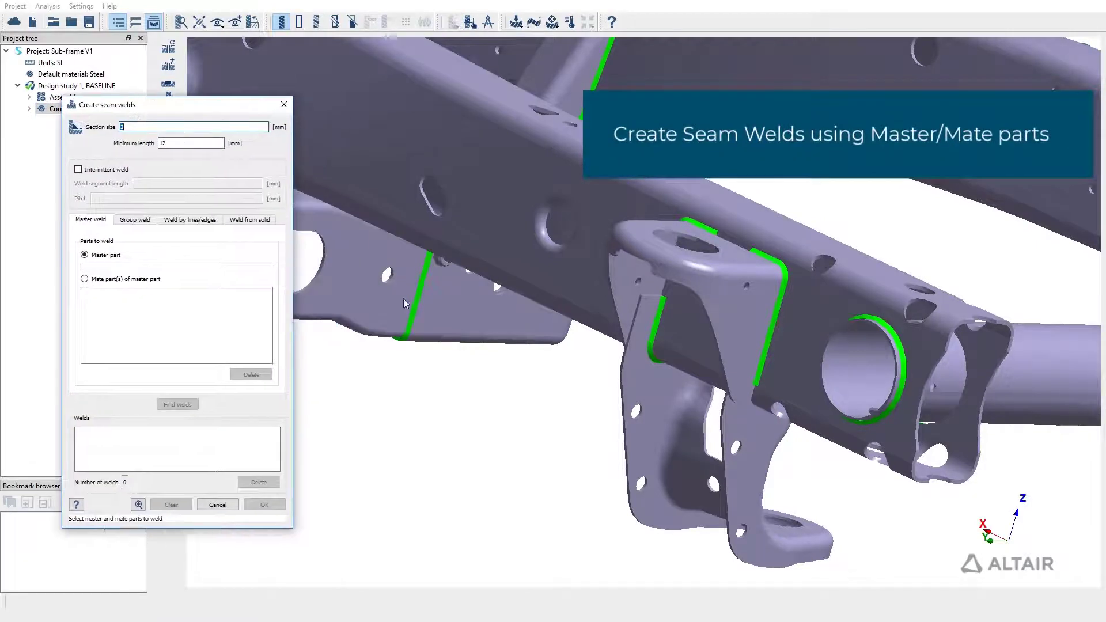
middle_click_drag(614, 389, 645, 374)
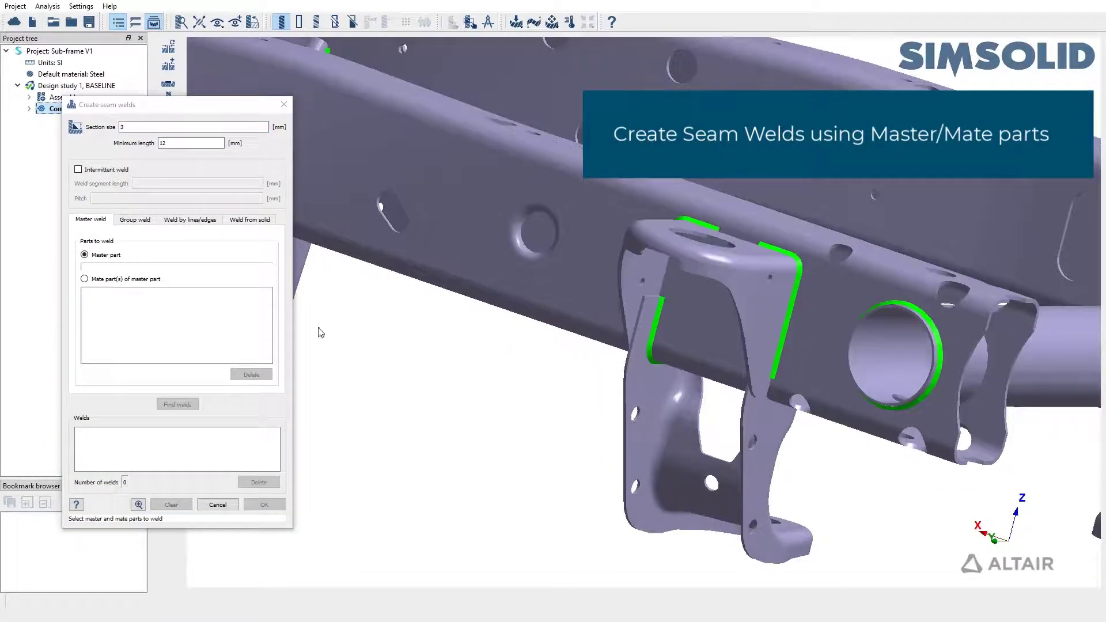
left_click(642, 336)
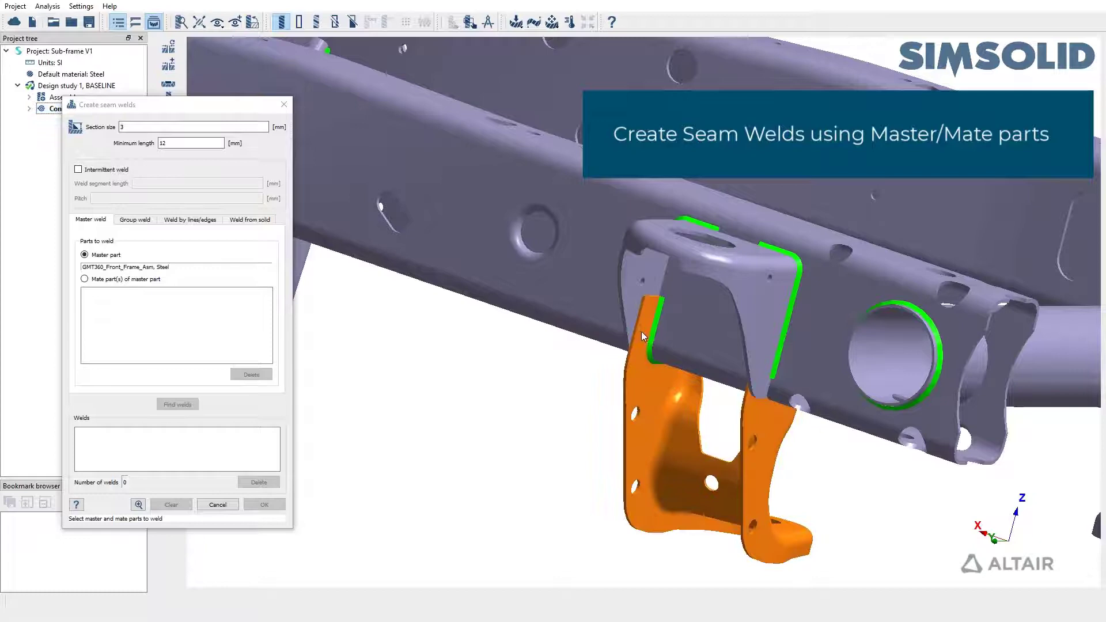
left_click(132, 279)
left_click(638, 274)
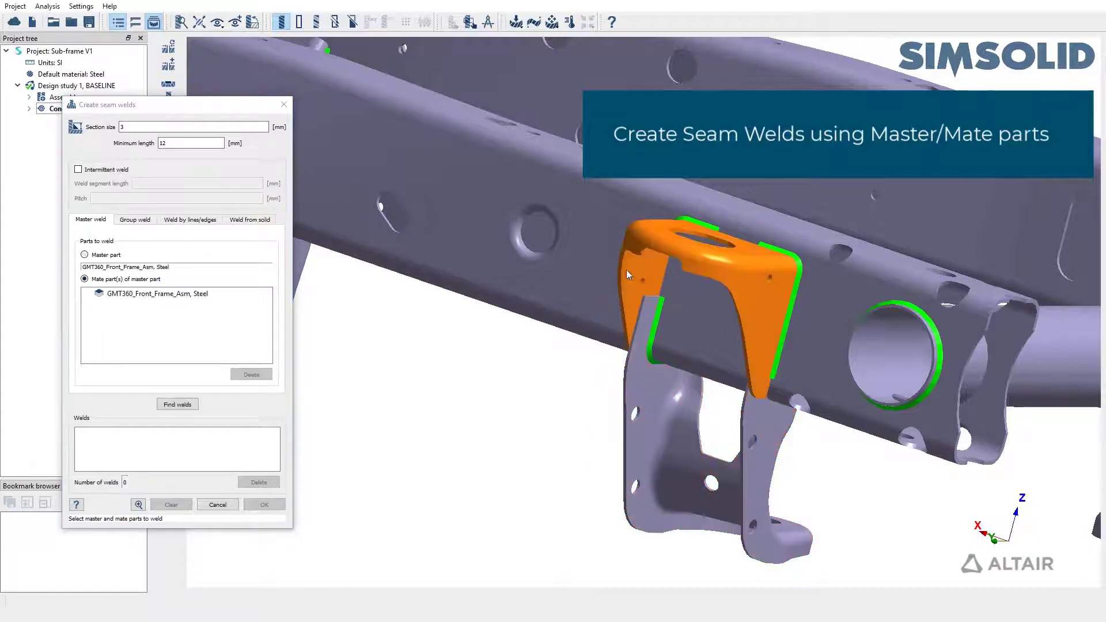
Find the seam welds between the two brackets and highlight the listed welds together to review their locations on both legs
left_click(177, 405)
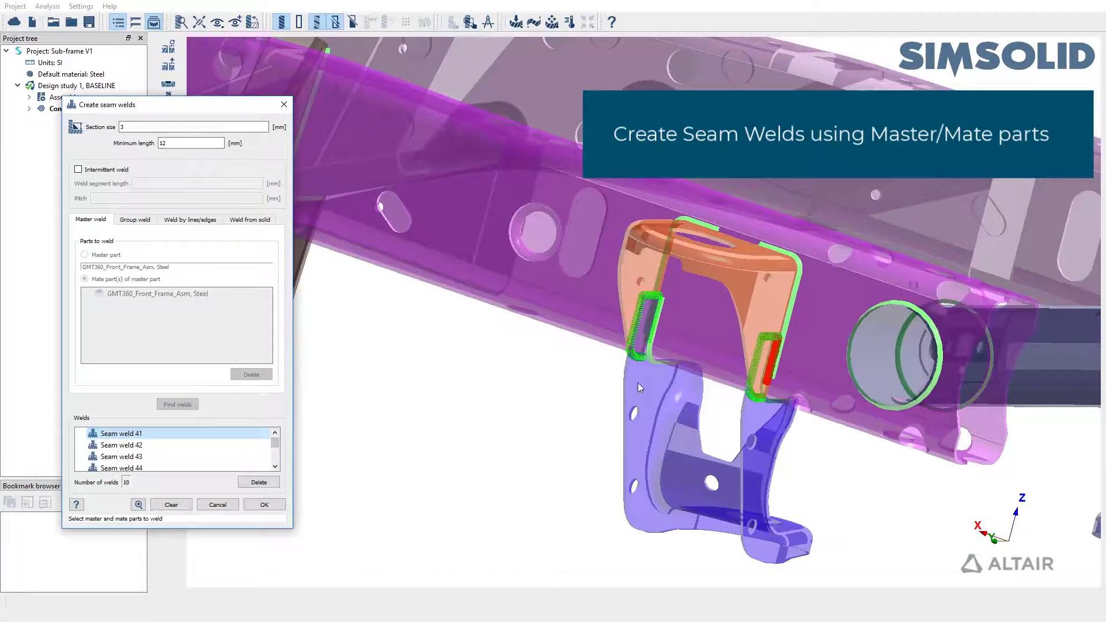
middle_click_drag(638, 388, 702, 407)
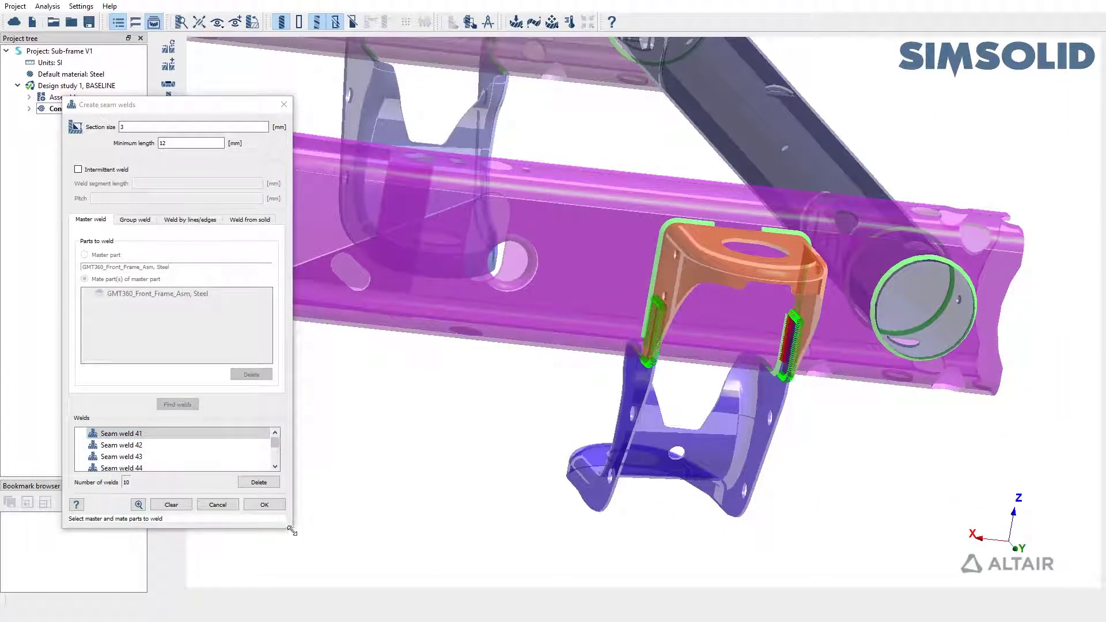
left_click_drag(292, 531, 308, 581)
left_click_drag(148, 105, 136, 63)
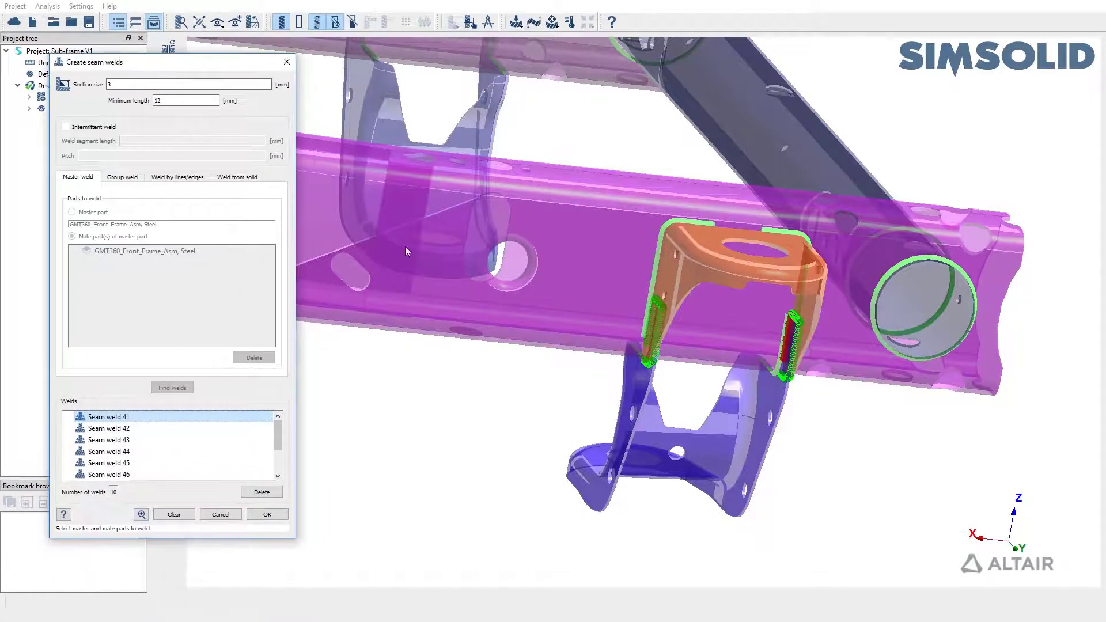
right_click_drag(682, 375, 664, 284)
scroll(665, 277, "up", 4)
left_click(137, 419)
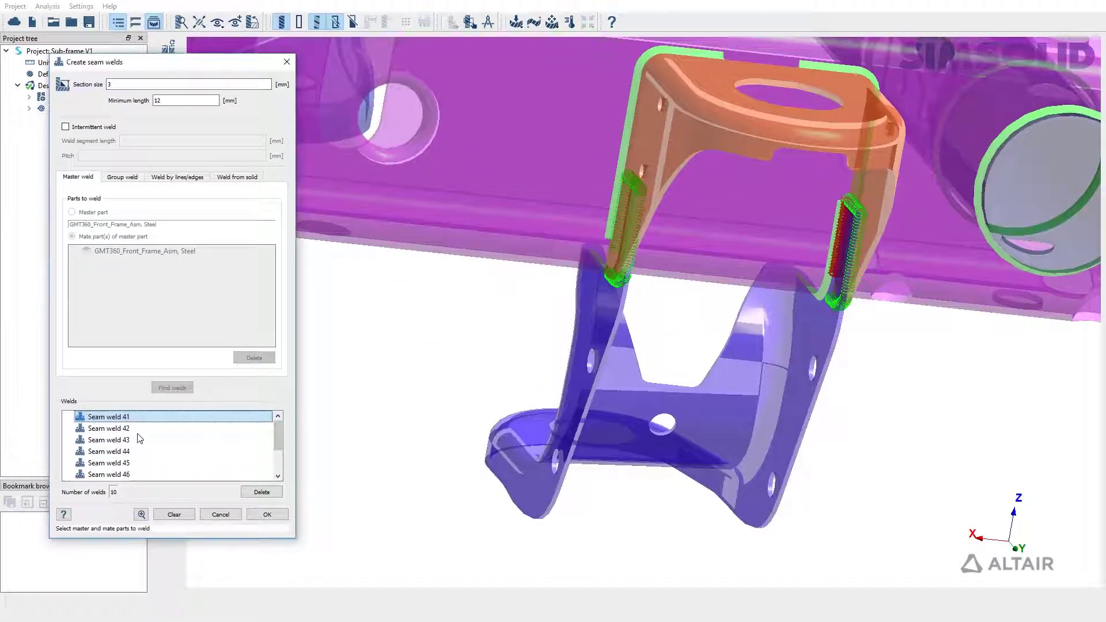
left_click_drag(138, 438, 145, 507)
left_click_drag(812, 267, 729, 254)
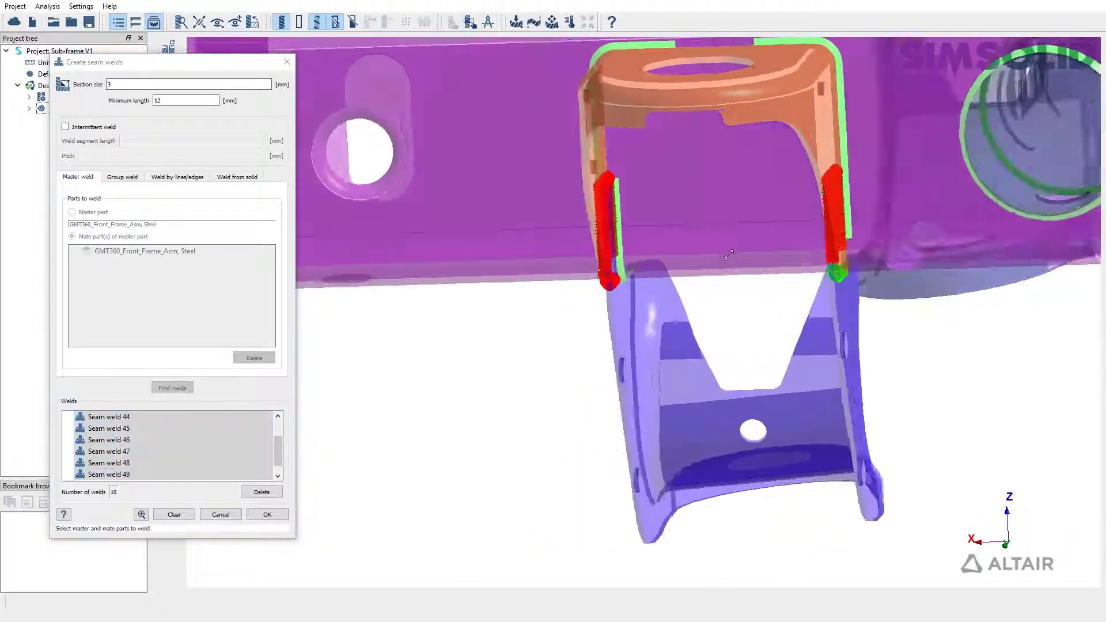
scroll(613, 233, "up", 6)
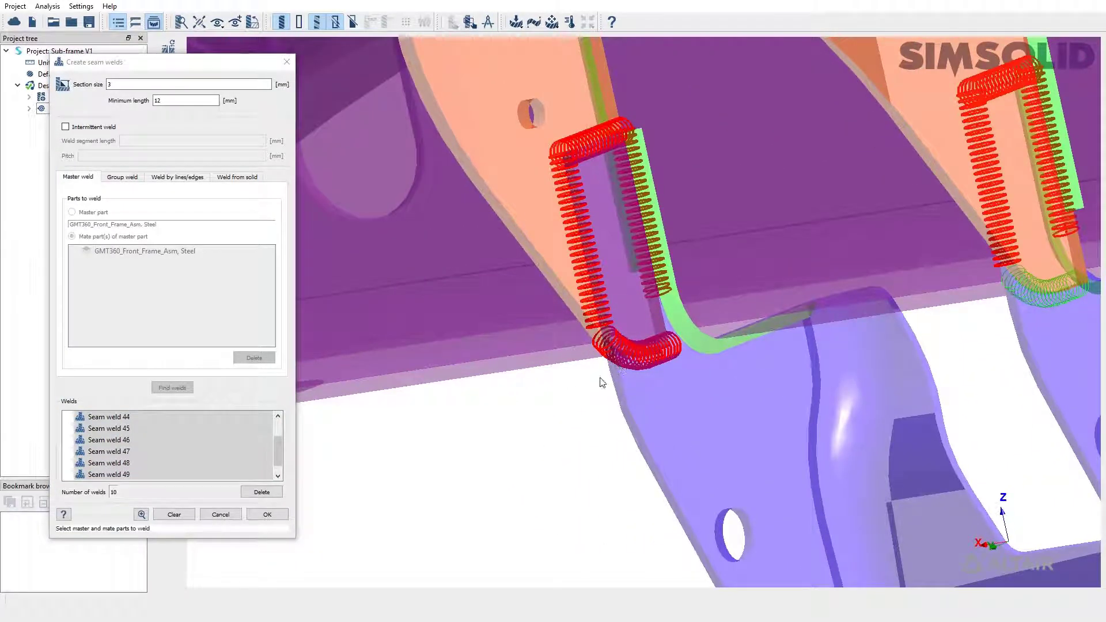
Delete Seam weld 41 and Seam weld 42 from the found welds and create the remaining seam welds
left_click_drag(276, 458, 240, 420)
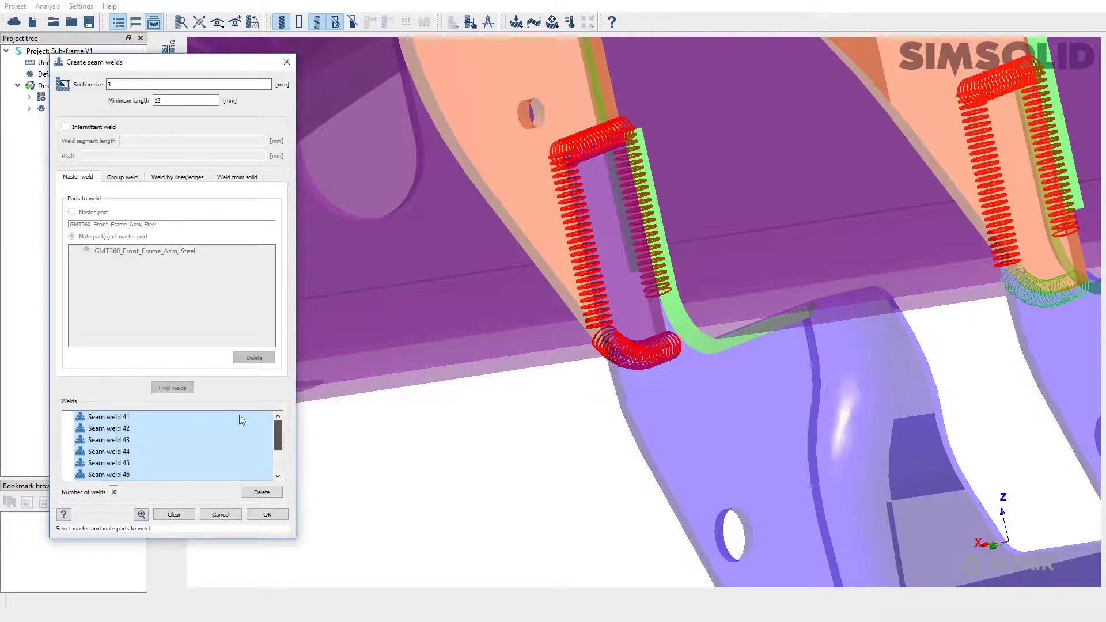
left_click(135, 420)
left_click(136, 431, "ctrl")
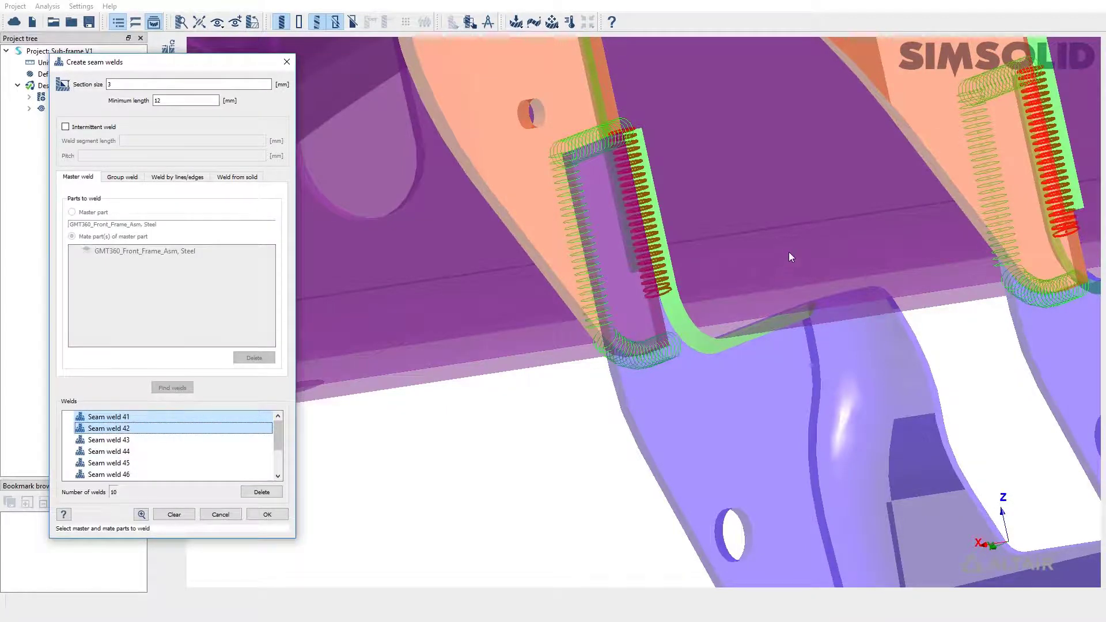
right_click_drag(789, 251, 798, 216)
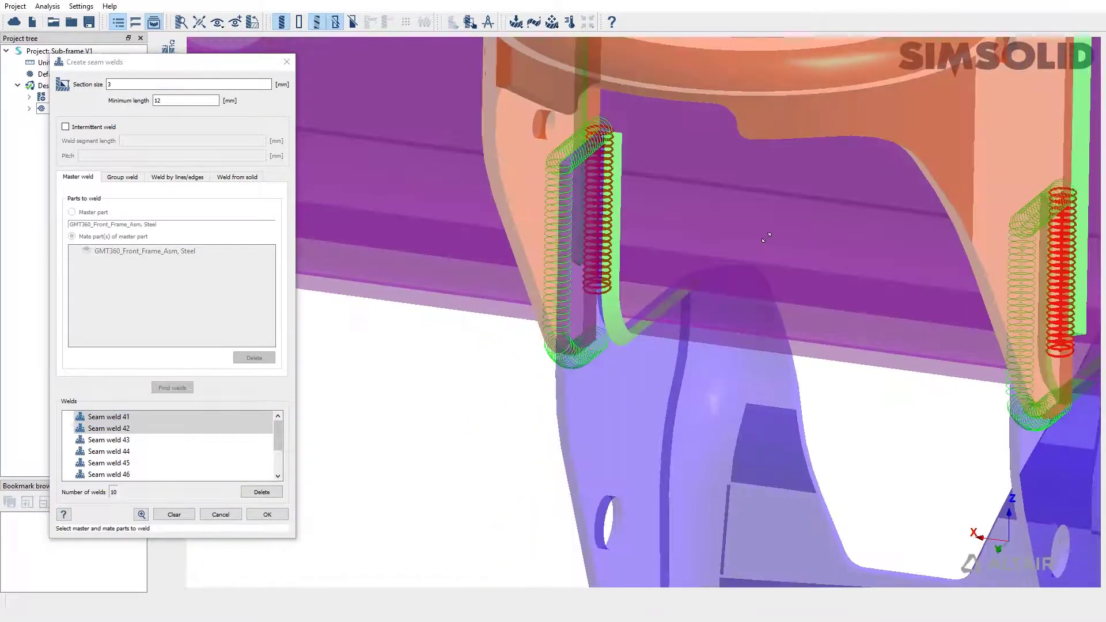
left_click(261, 492)
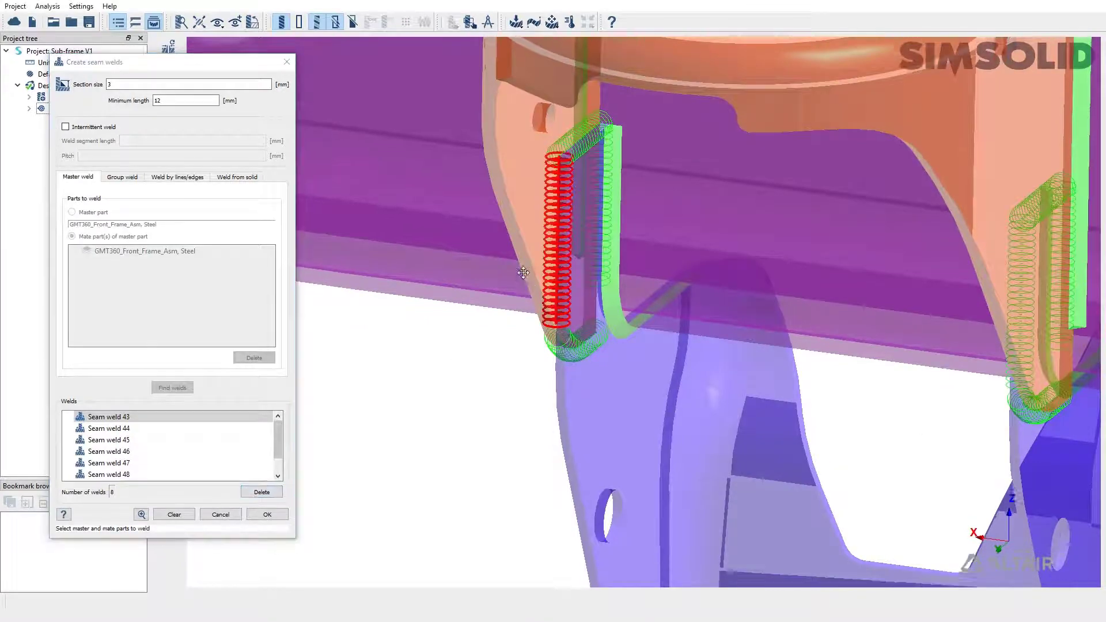
right_click_drag(560, 218, 600, 235)
left_click(269, 517)
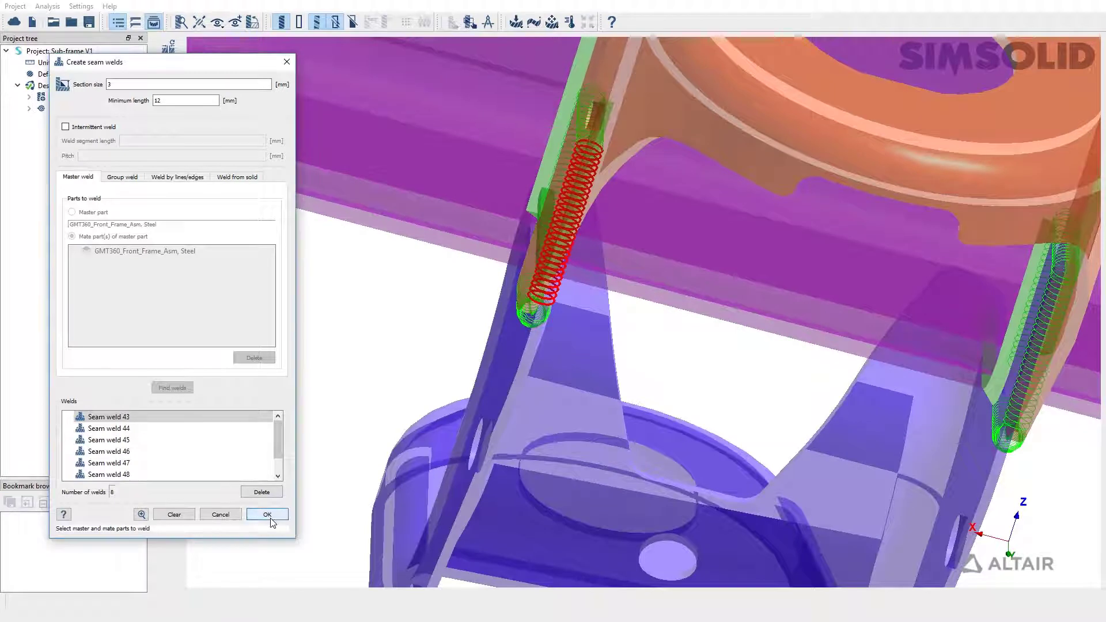
Examine the created seam welds around both overlapping legs of the front brackets from several sides
scroll(611, 266, "up", 5)
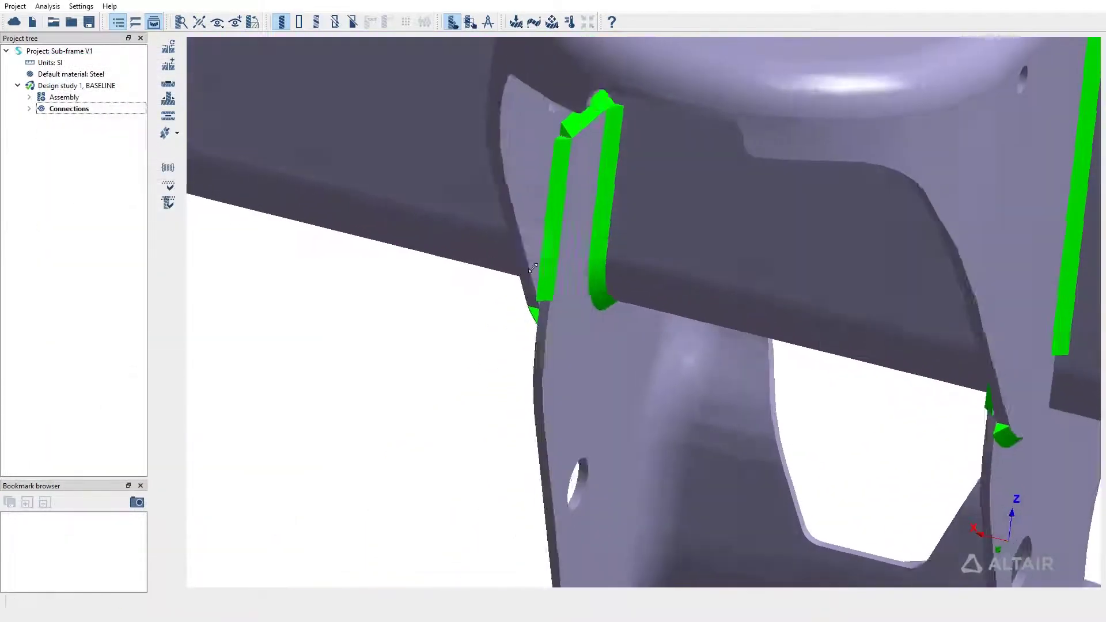
scroll(596, 313, "down", 3)
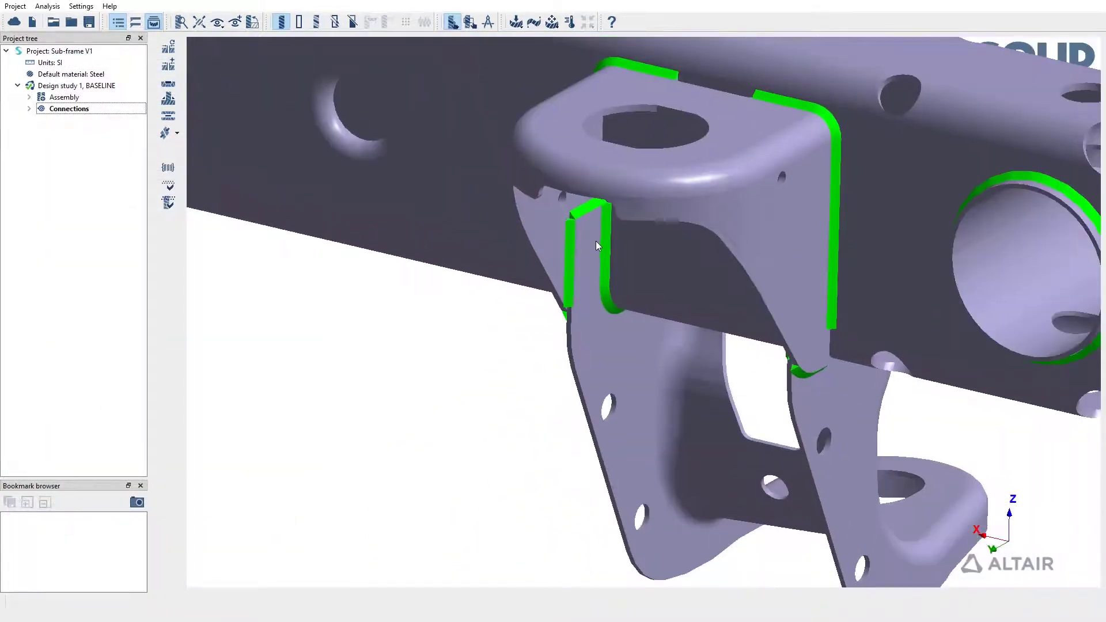
right_click_drag(596, 242, 664, 293)
scroll(592, 200, "up", 2)
scroll(589, 212, "down", 3)
right_click_drag(579, 304, 558, 269)
left_click(531, 319)
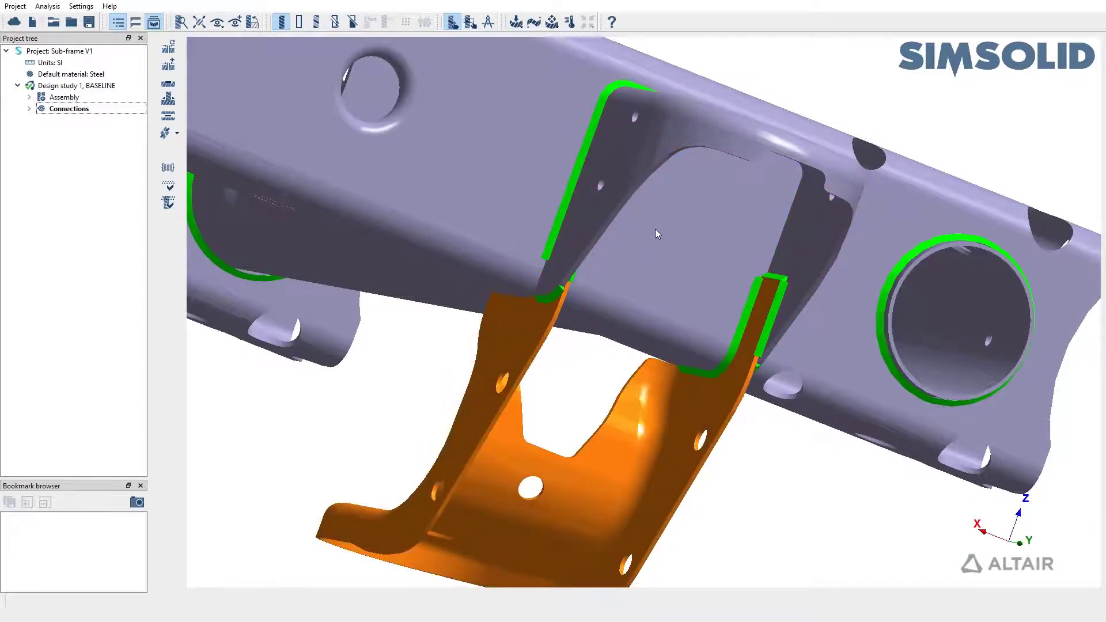
right_click_drag(674, 243, 565, 247)
left_click(491, 363)
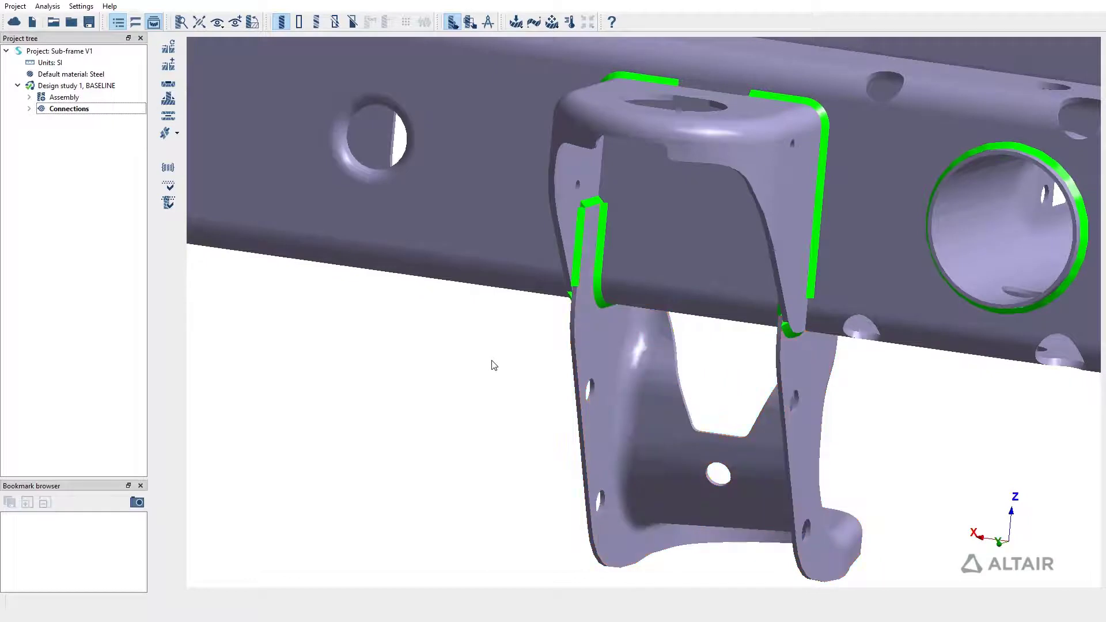
Delete all seam welds from the connections, together with the solid weld parts that some were created from
scroll(491, 362, "down", 4)
scroll(493, 364, "down", 8)
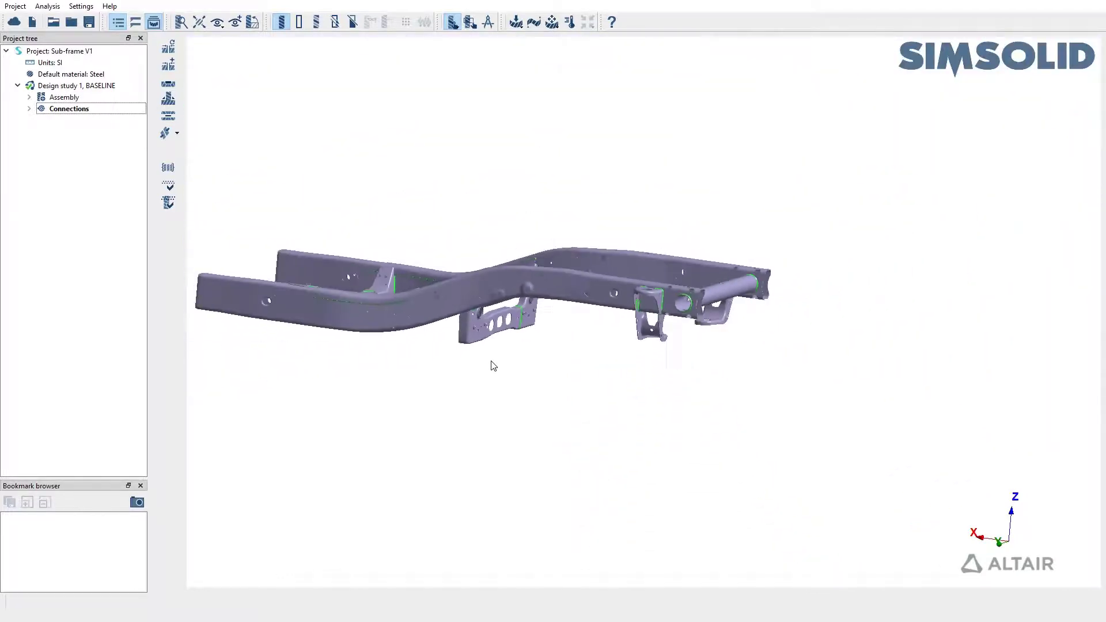
right_click_drag(770, 363, 556, 368)
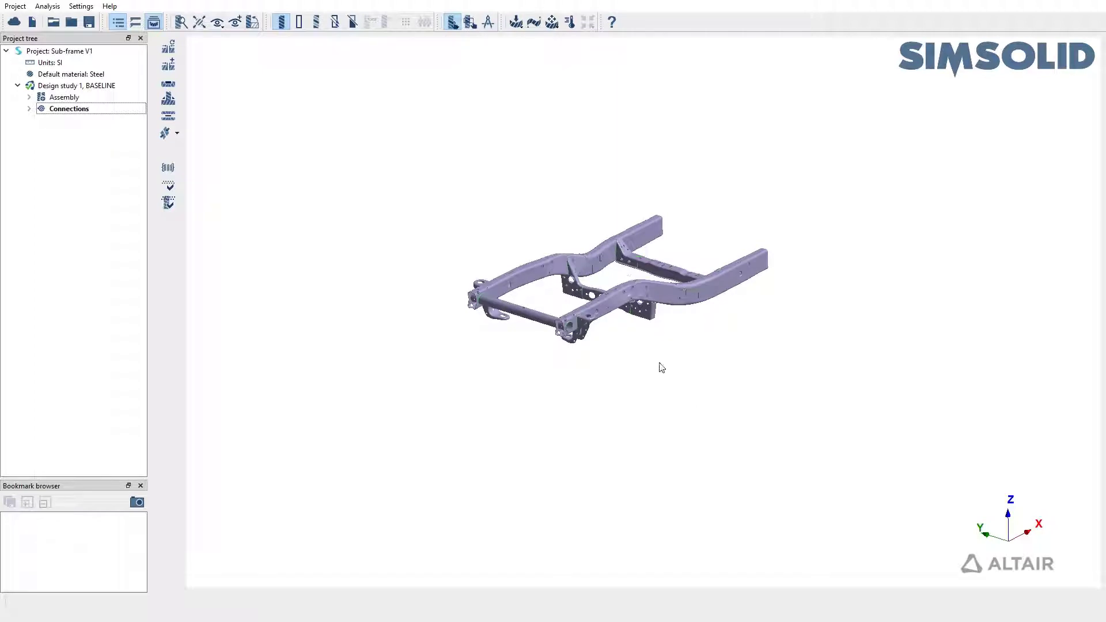
scroll(612, 268, "up", 3)
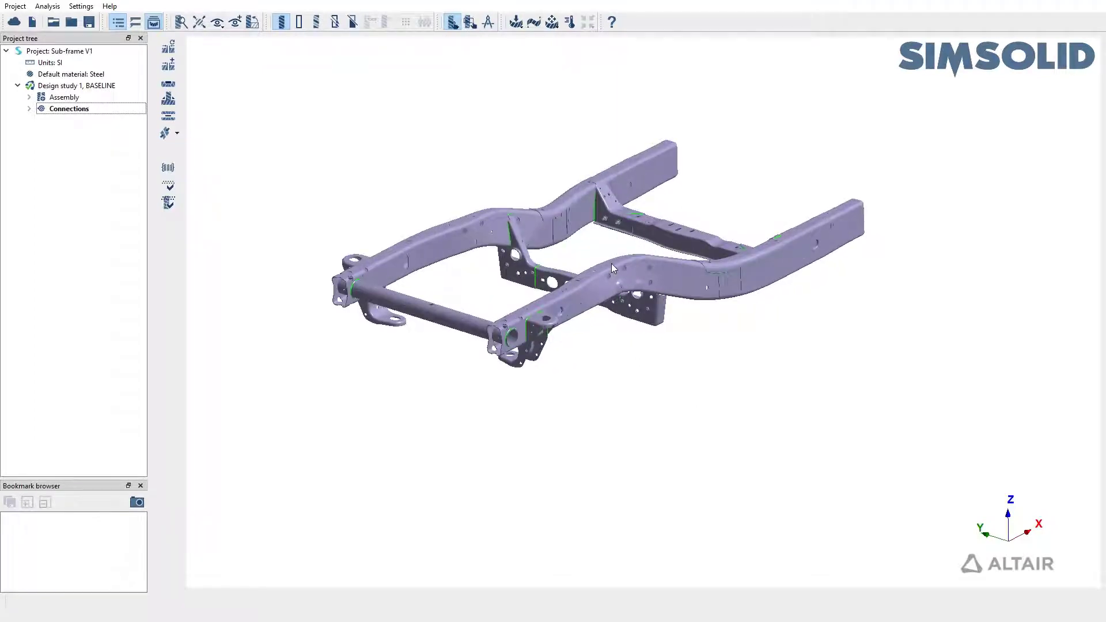
scroll(614, 267, "down", 3)
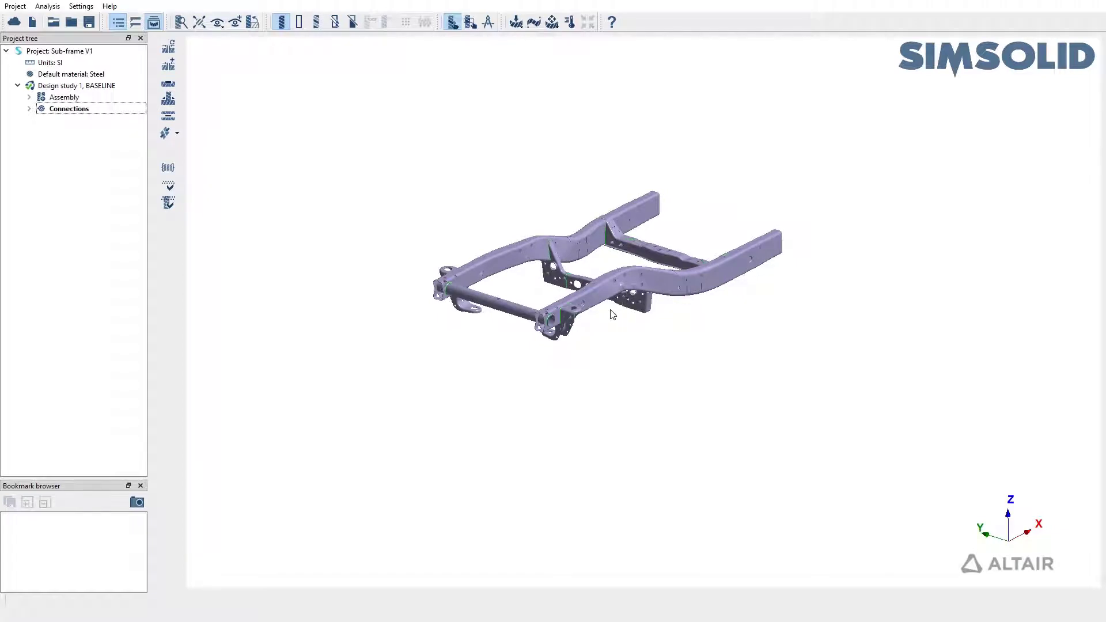
left_click(29, 109)
left_click(81, 121)
right_click(82, 124)
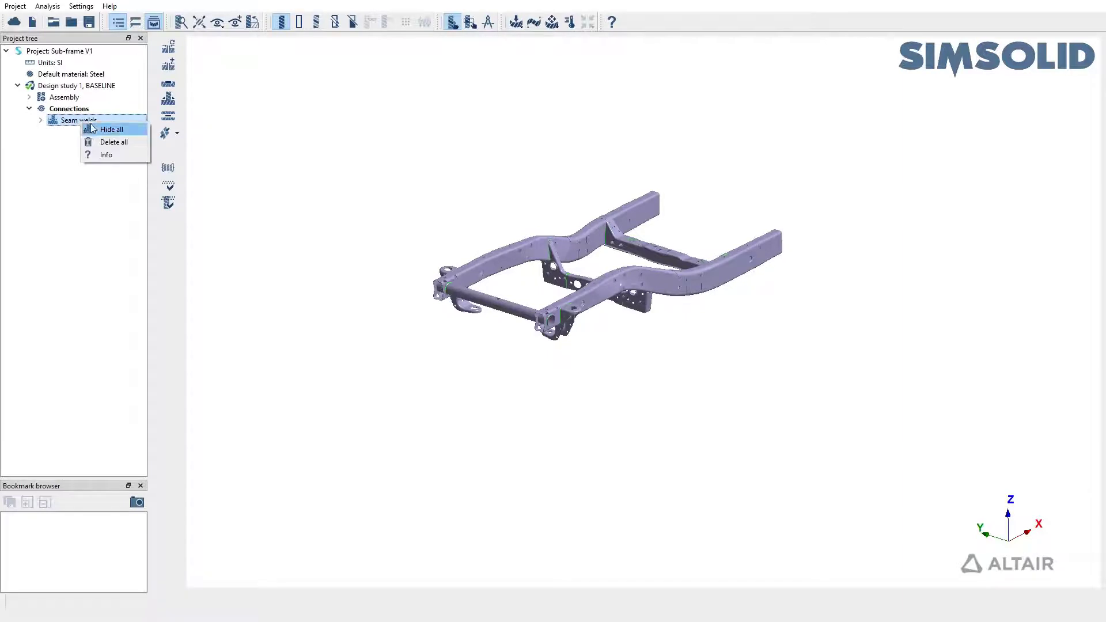
left_click(102, 142)
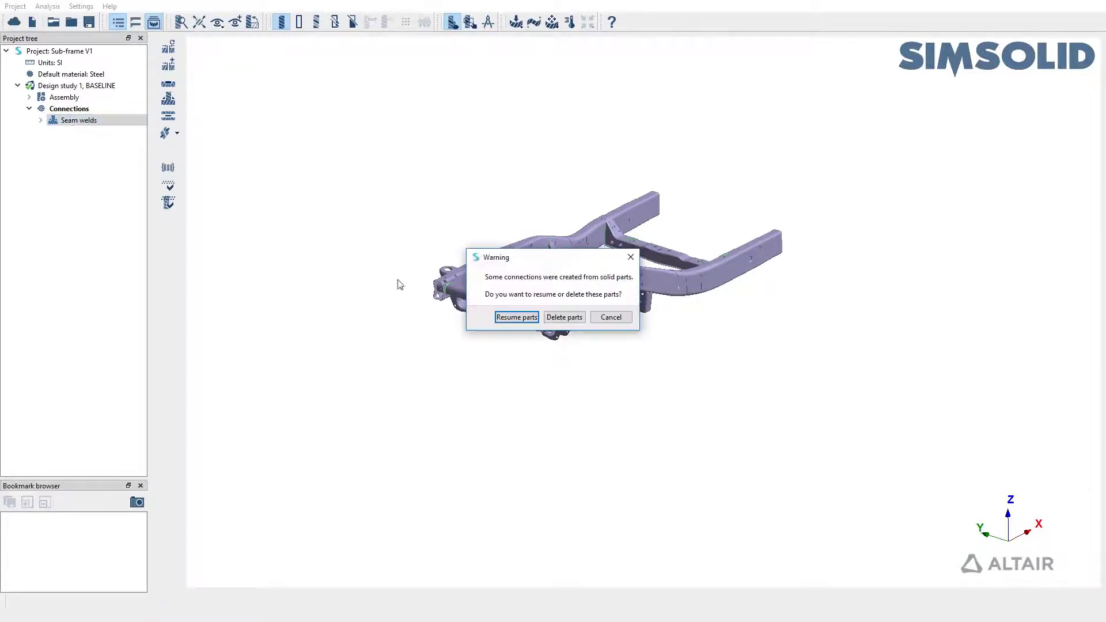
left_click(576, 320)
Set up a new group weld with every part of the sub-frame assembly selected as parts to weld
left_click(90, 100)
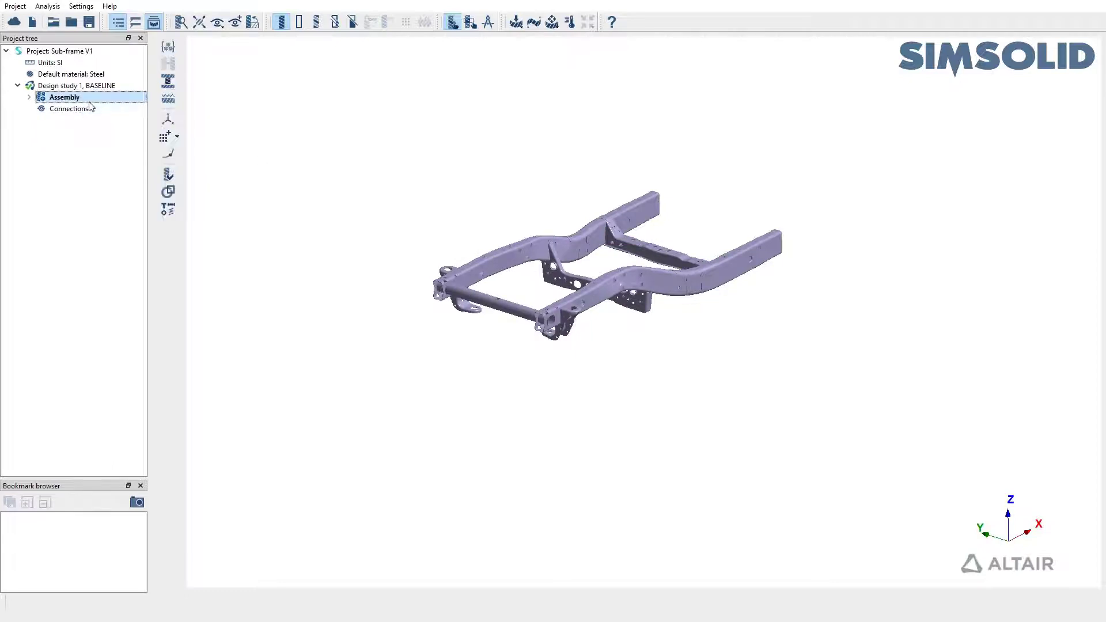
left_click(92, 109)
left_click(167, 99)
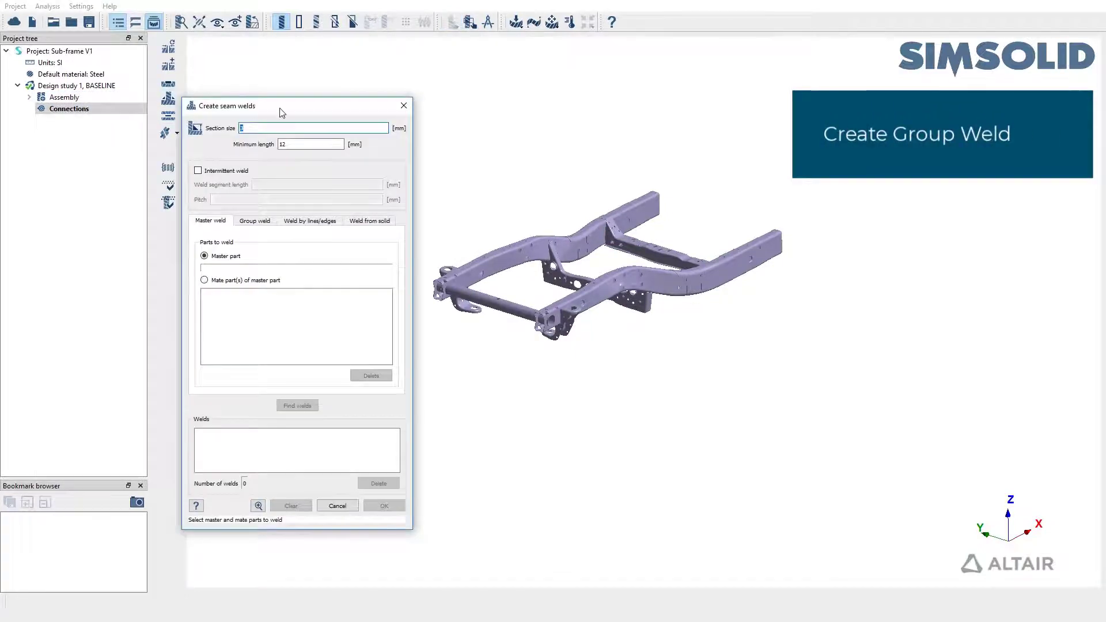
left_click_drag(283, 112, 144, 88)
left_click(123, 202)
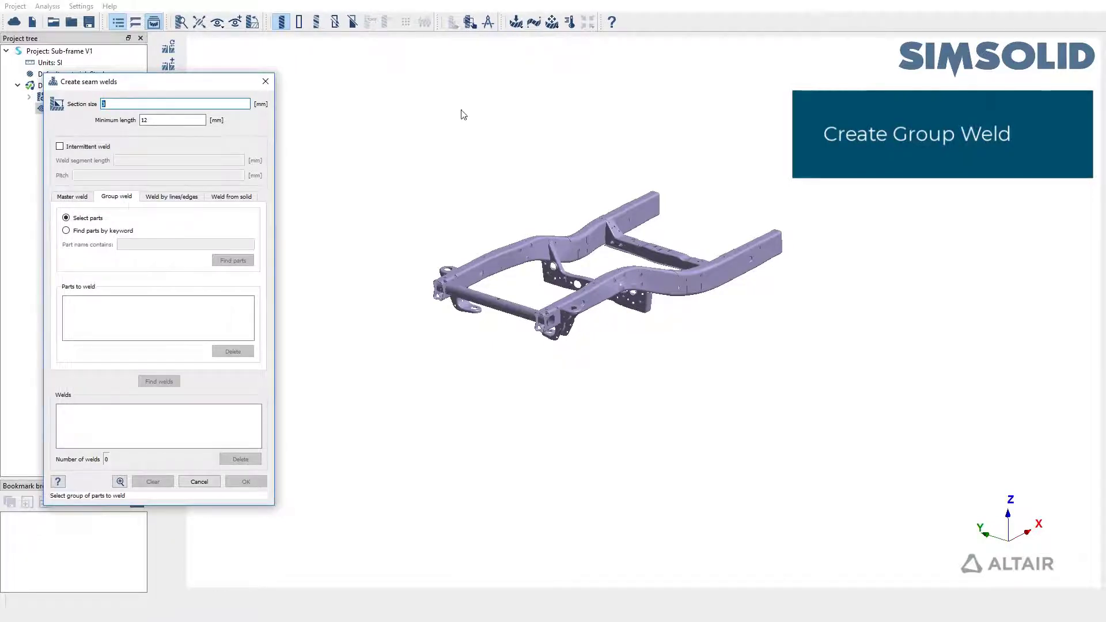
left_click_drag(382, 135, 854, 377)
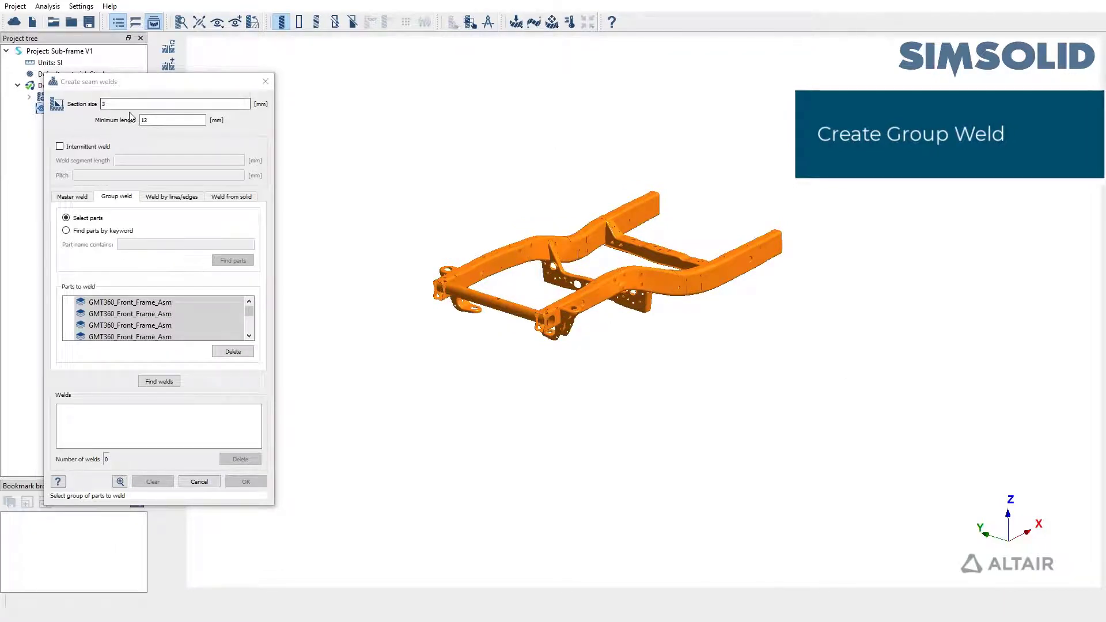
Set the minimum weld length to 25 mm, find the group's welds and create all of them as seam welds
left_click(107, 108)
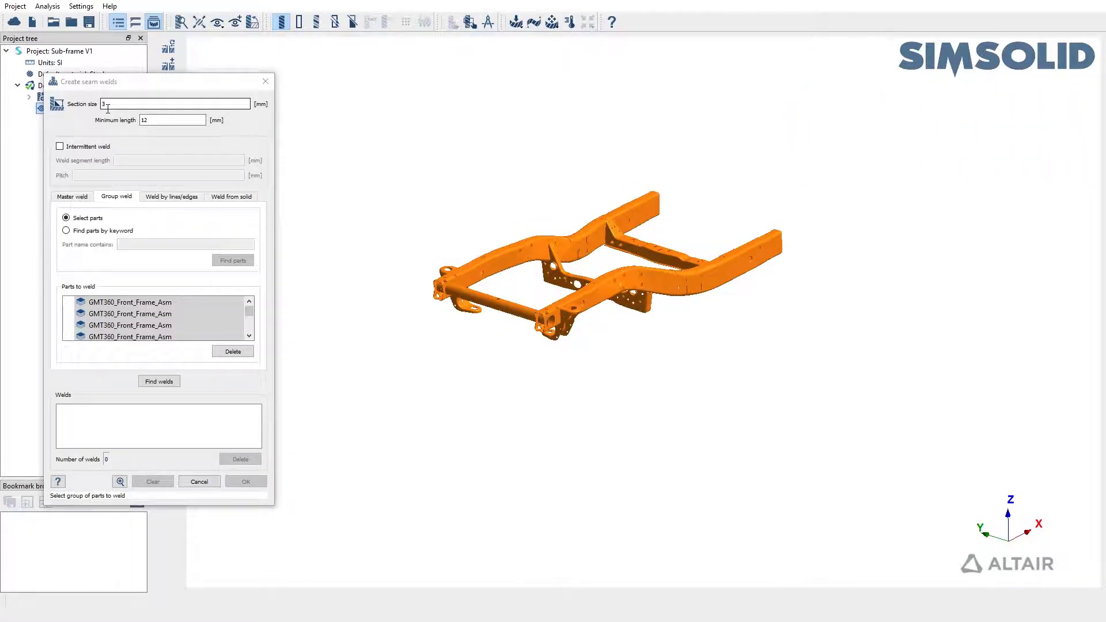
left_click(154, 118)
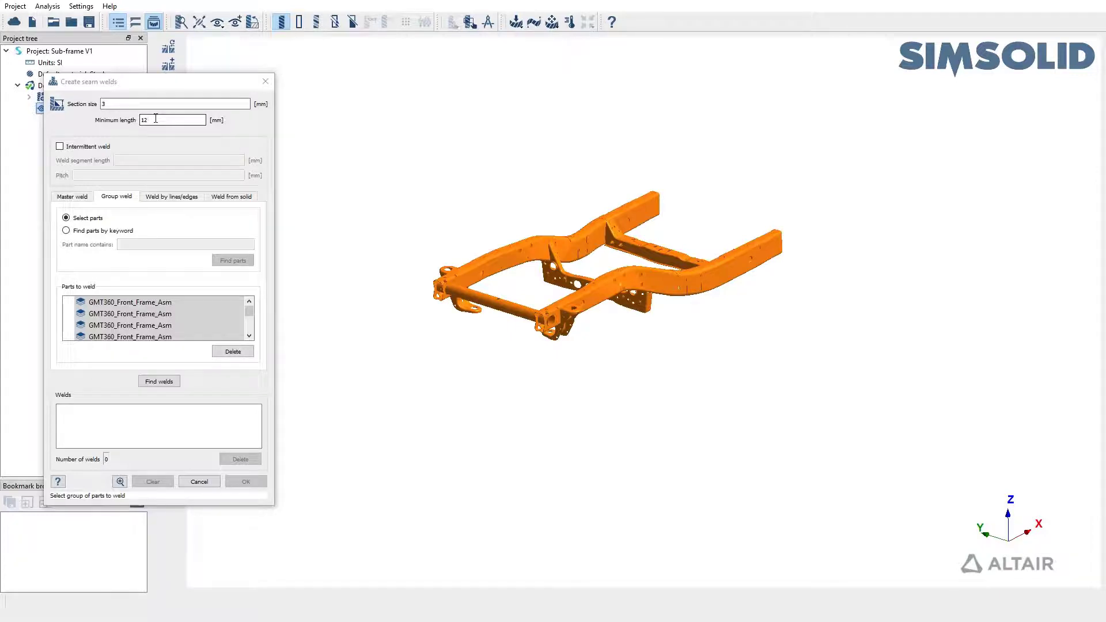
left_click_drag(156, 118, 133, 119)
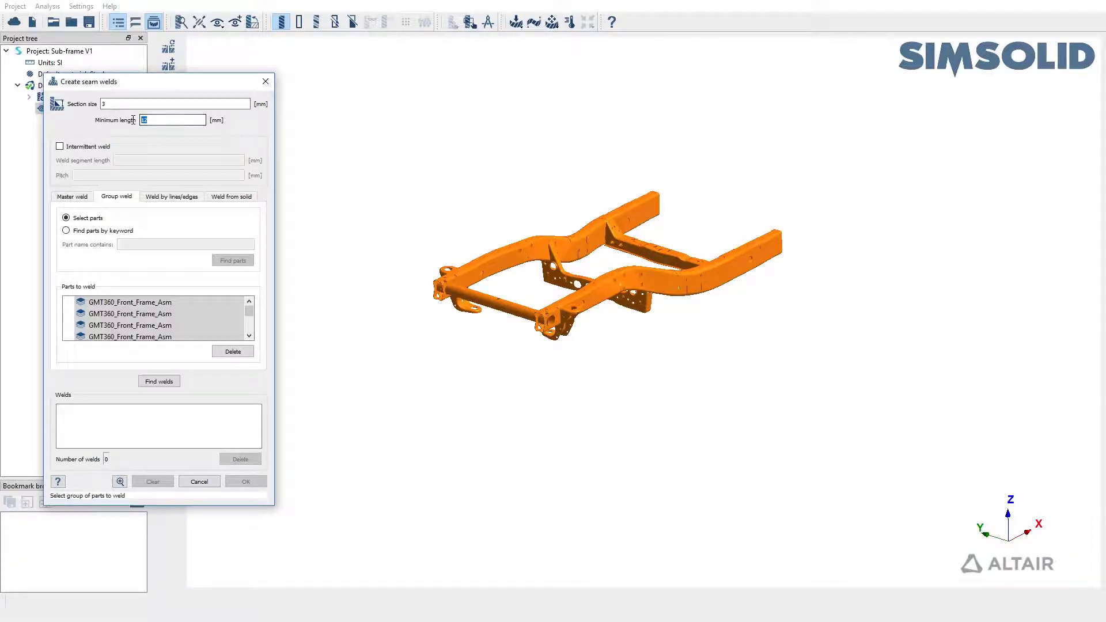
type("2")
left_click(159, 382)
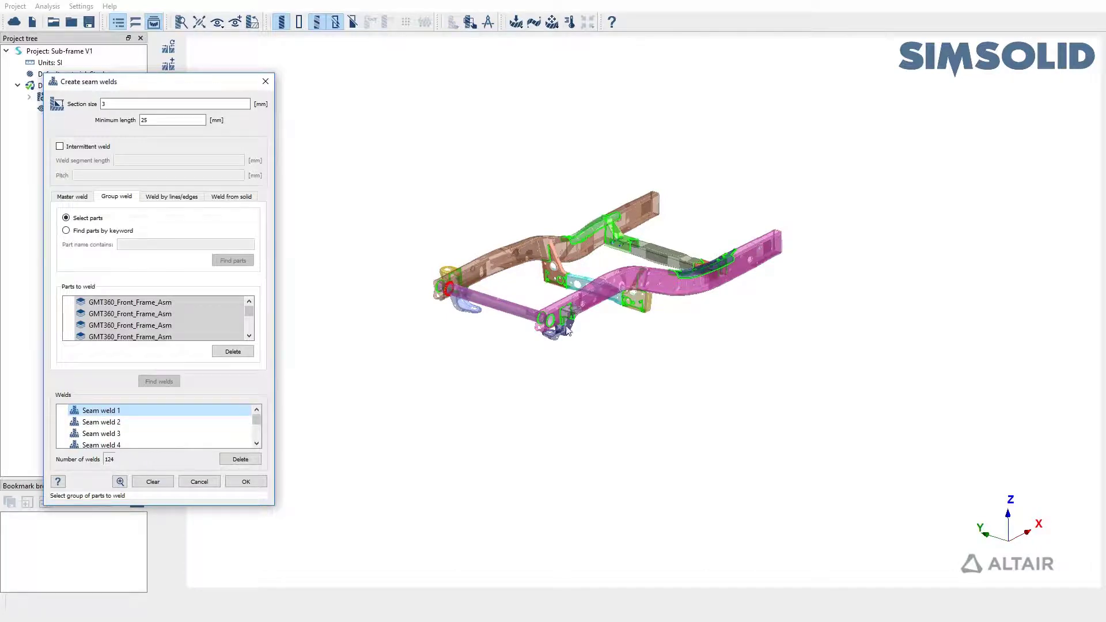
left_click(246, 482)
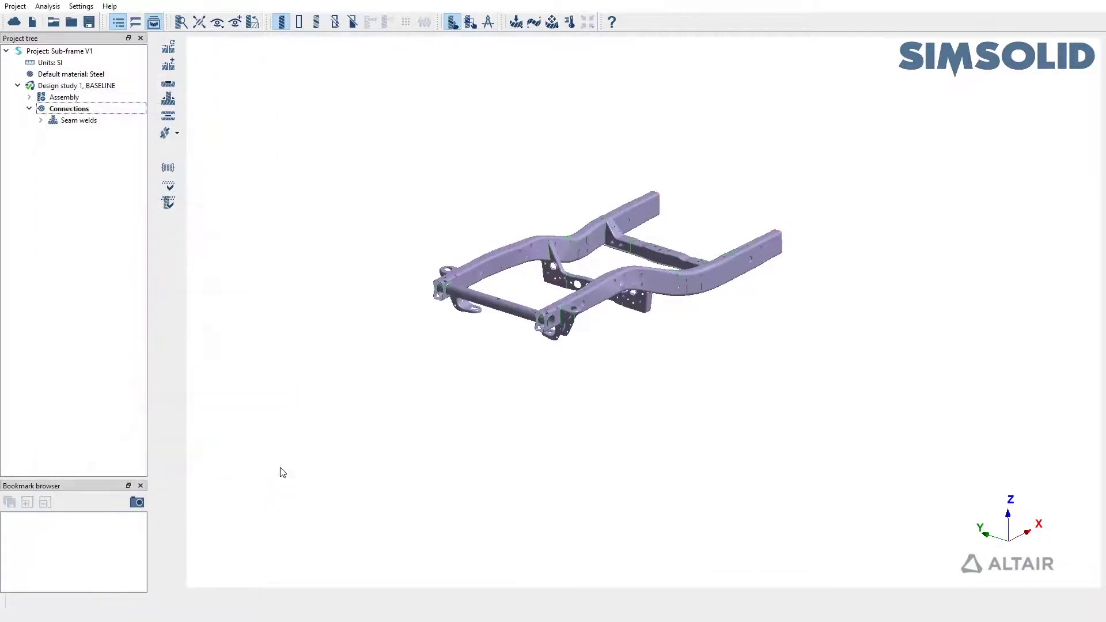
Examine the created seam welds up close where the middle crossmember's bracket meets the rail
scroll(579, 219, "up", 10)
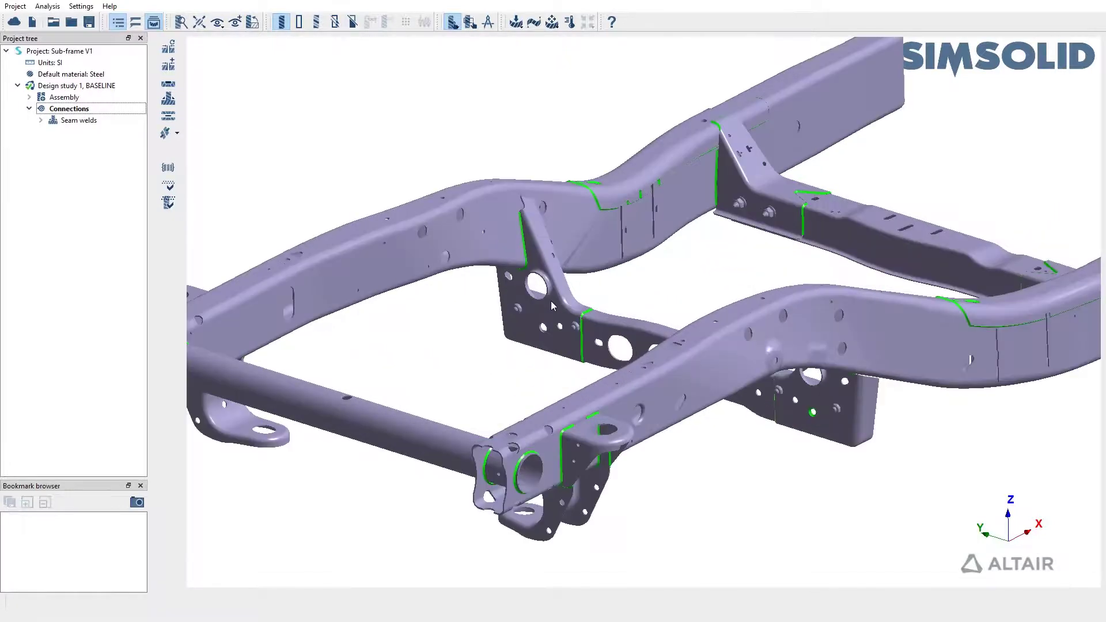
scroll(564, 301, "up", 5)
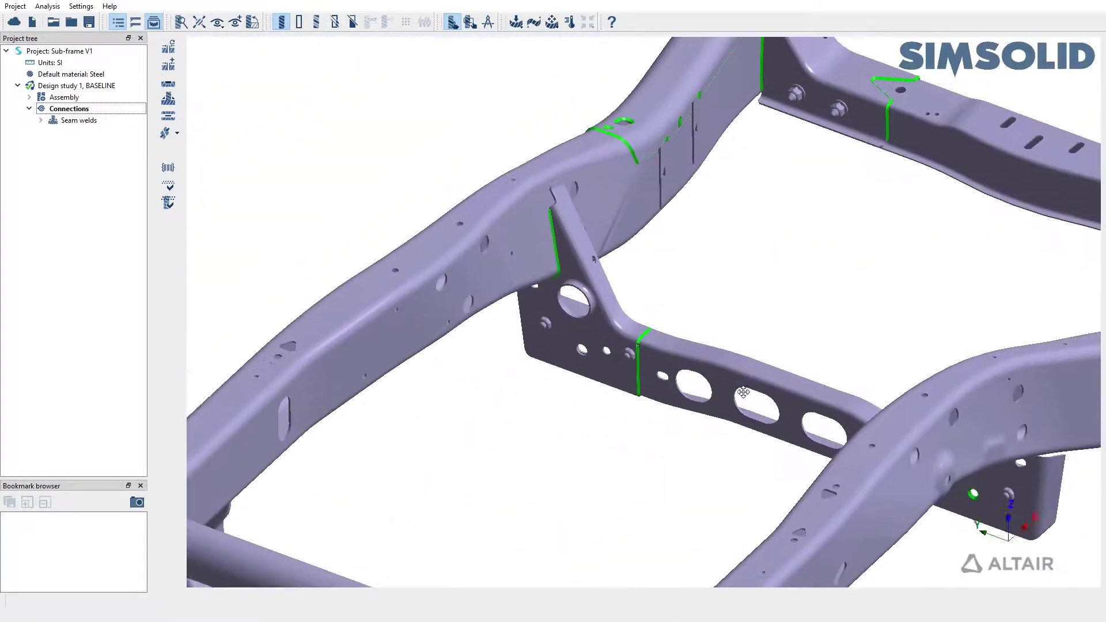
scroll(555, 209, "up", 8)
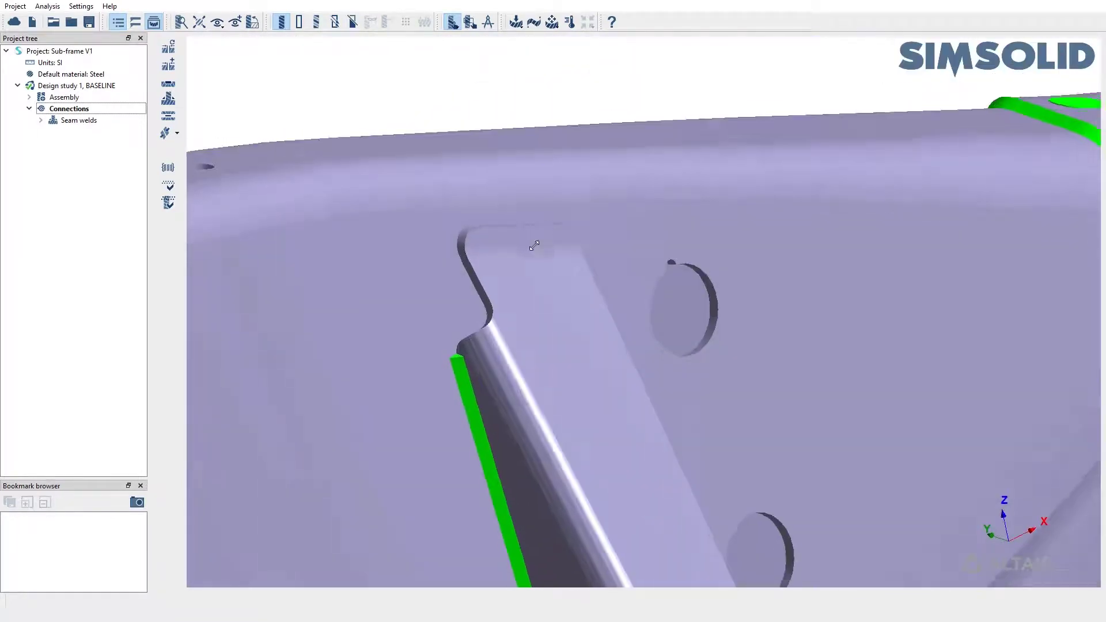
scroll(498, 249, "up", 3)
scroll(496, 234, "down", 3)
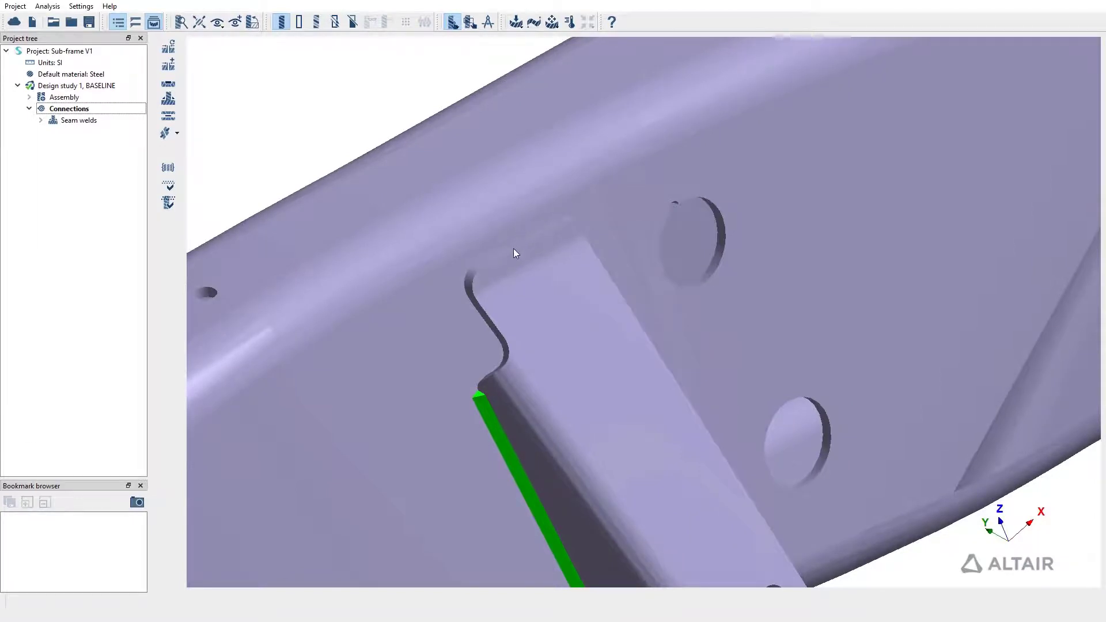
scroll(515, 250, "down", 5)
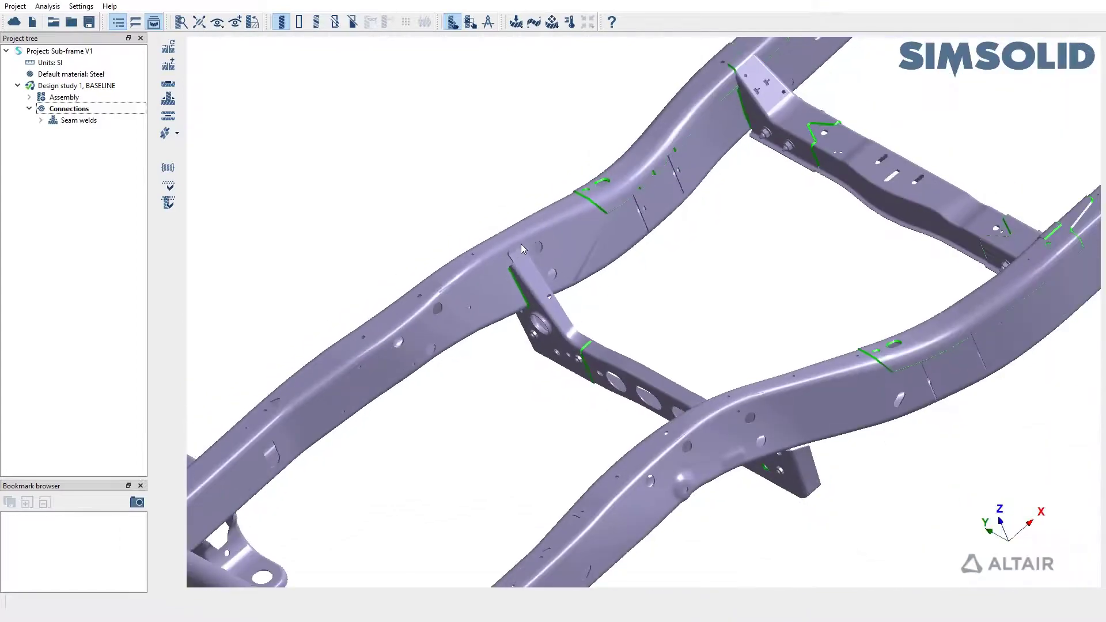
scroll(521, 248, "down", 3)
Examine the seam welds across the whole frame, including the front brackets and the rear crossmember's end bracket
right_click_drag(588, 299, 546, 186)
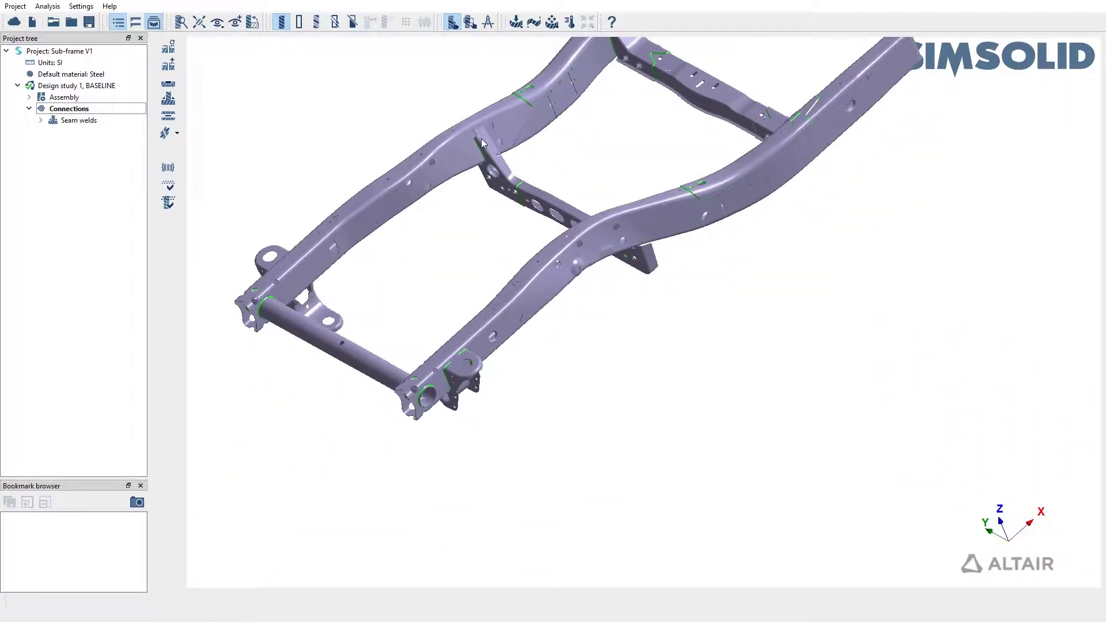
left_click_drag(537, 239, 548, 242)
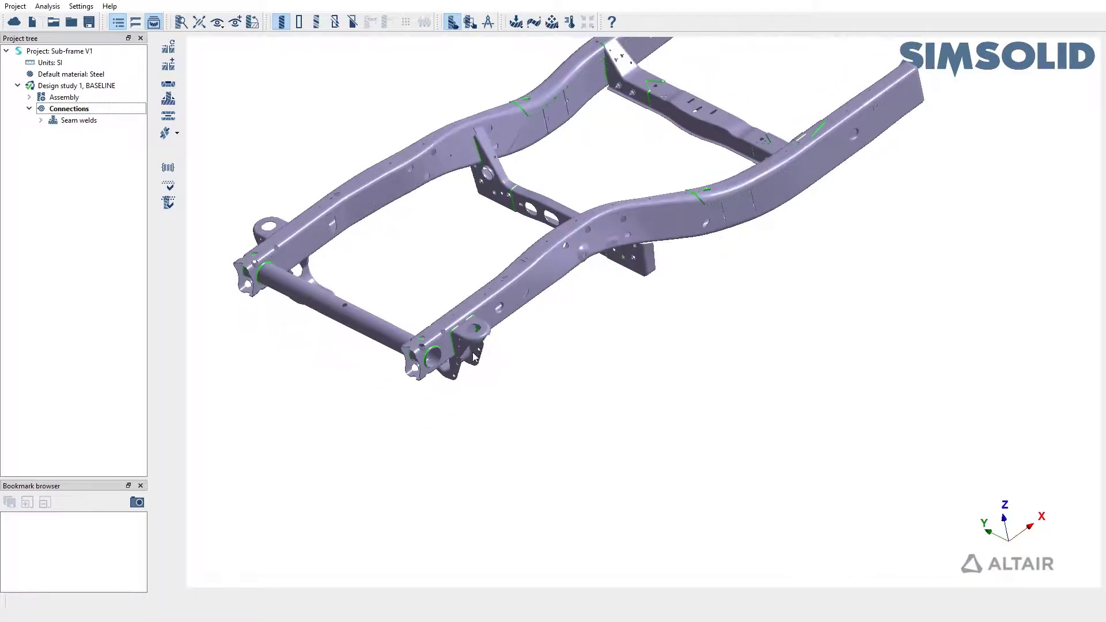
scroll(471, 331, "up", 4)
scroll(471, 332, "down", 5)
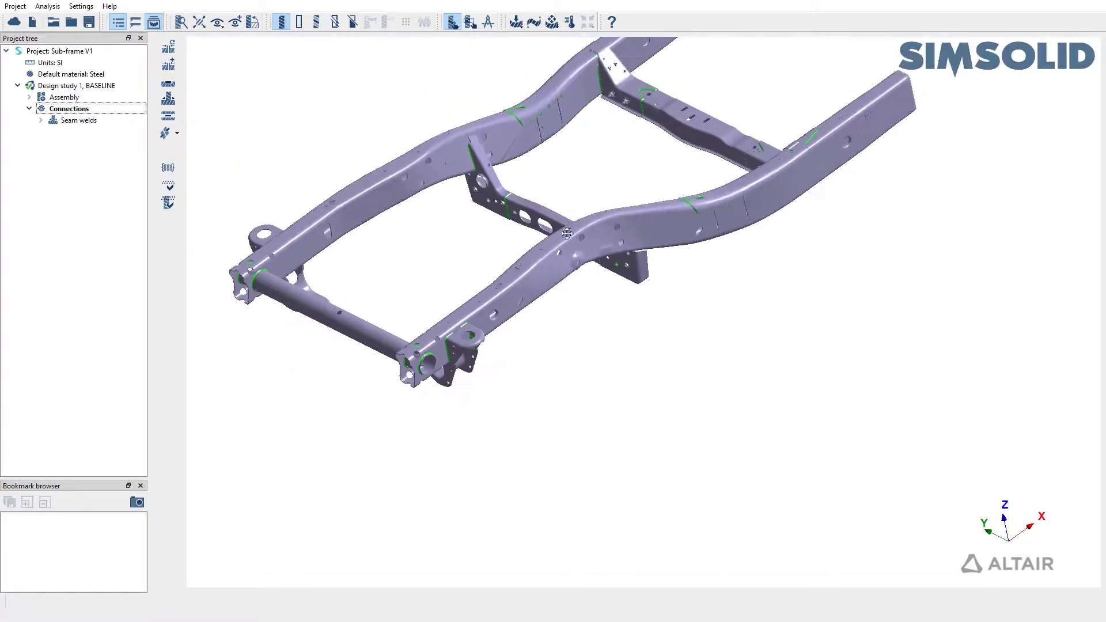
right_click_drag(567, 233, 557, 291)
scroll(614, 146, "up", 5)
left_click_drag(625, 222, 749, 237)
scroll(623, 183, "up", 3)
left_click(643, 166)
scroll(643, 165, "down", 4)
right_click_drag(749, 238, 576, 163)
left_click_drag(662, 233, 675, 227)
scroll(675, 233, "up", 3)
scroll(678, 235, "down", 3)
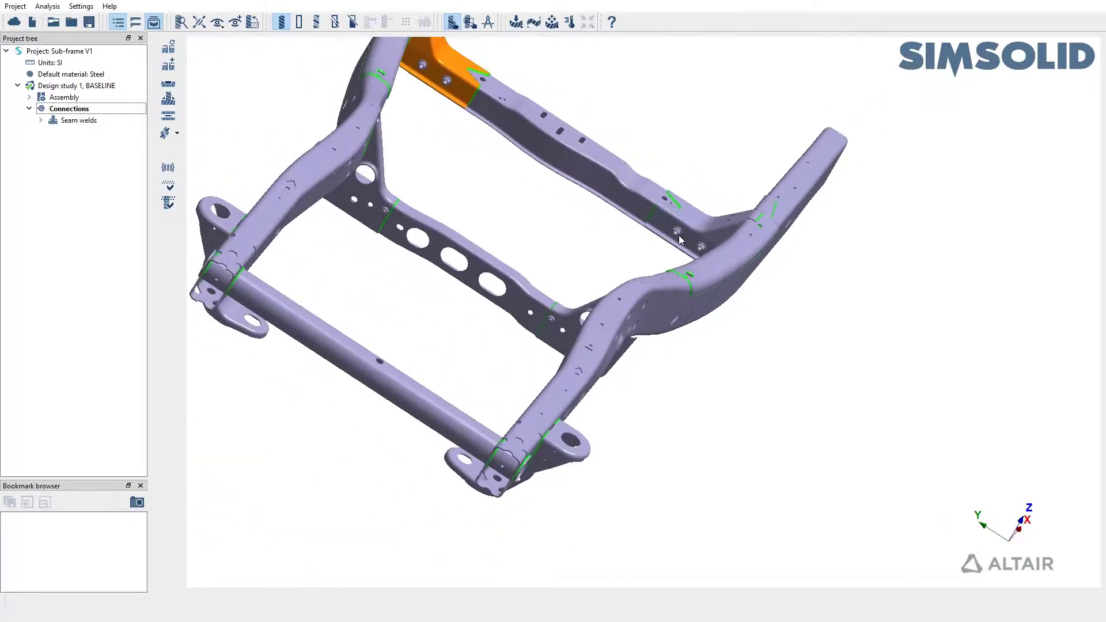
scroll(679, 235, "down", 3)
left_click_drag(712, 133, 687, 114)
right_click_drag(687, 114, 787, 242)
left_click_drag(694, 275, 662, 268)
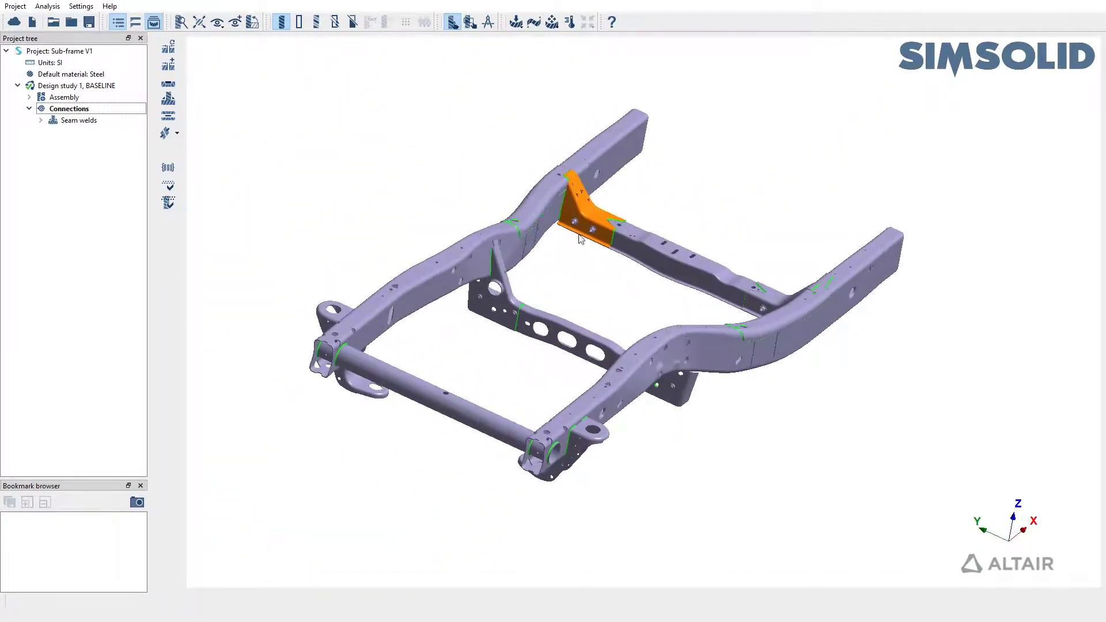
Create automatic connections for not welded parts only, with a 3 mm gap, 2.58674 mm penetration and Normal resolution
left_click(104, 113)
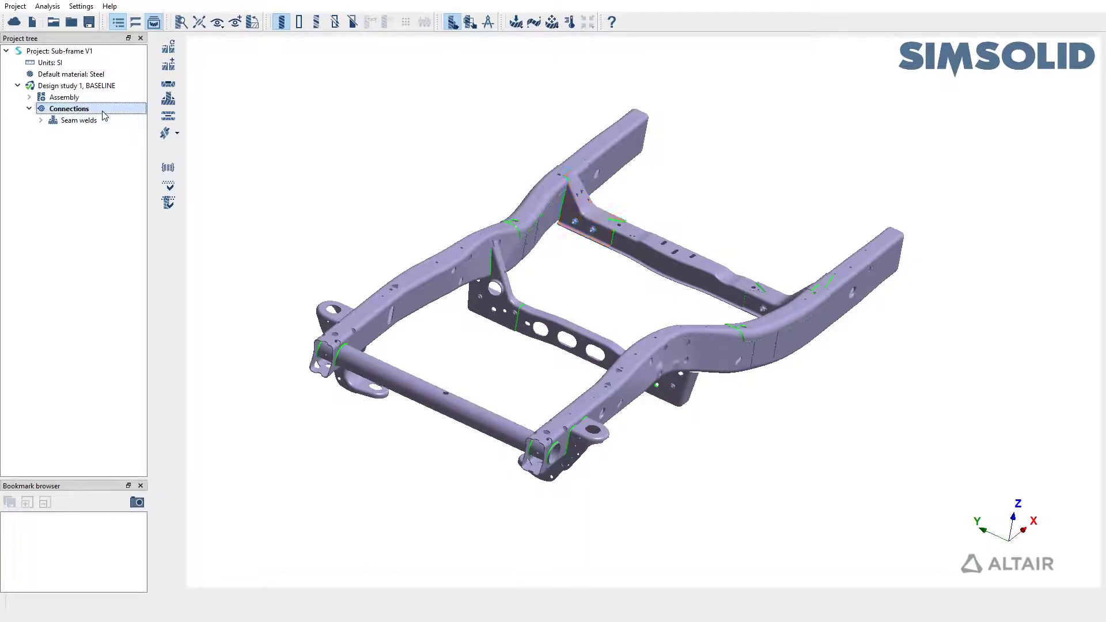
left_click(172, 49)
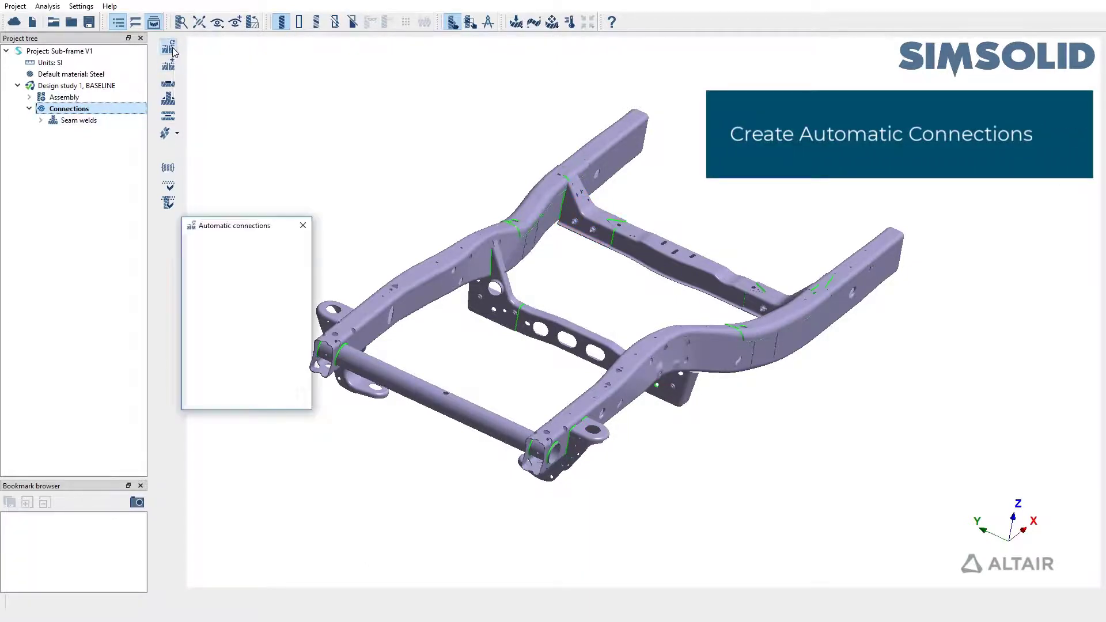
left_click_drag(246, 229, 143, 134)
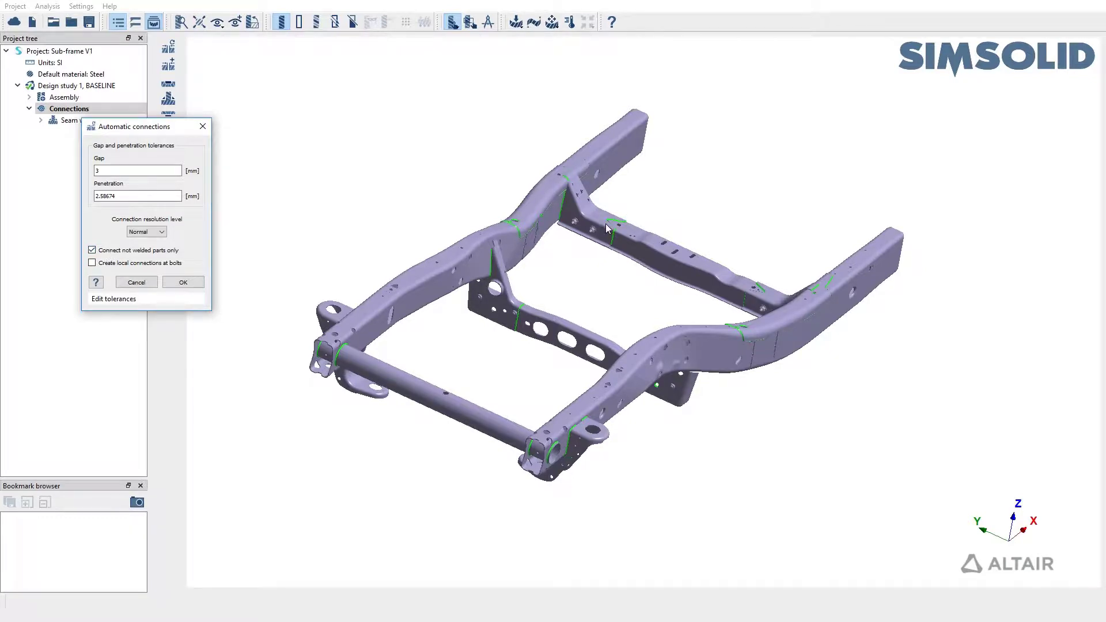
left_click(186, 280)
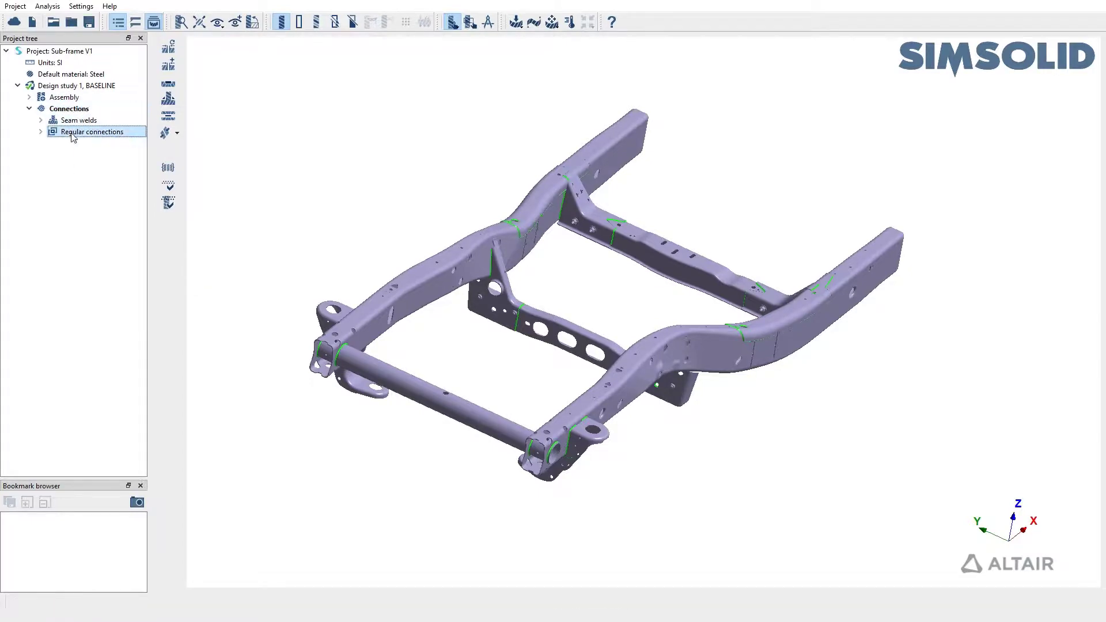
Display all regular connections and examine their locations on the middle and rear crossmembers
right_click(72, 134)
left_click(90, 142)
left_click_drag(534, 254, 543, 246)
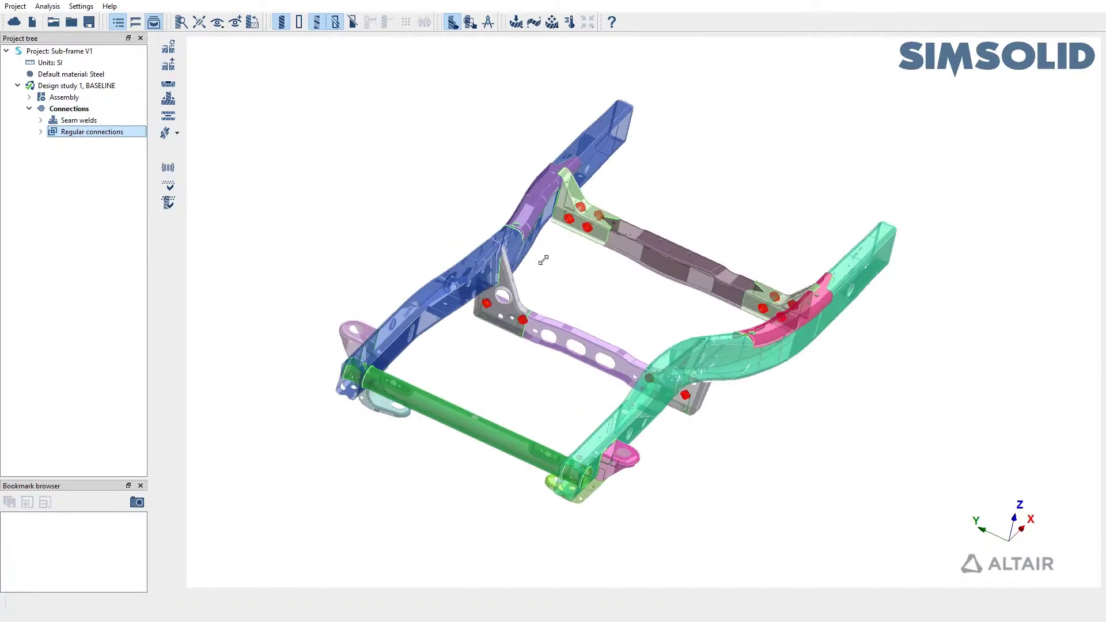
scroll(507, 330, "up", 3)
scroll(523, 295, "up", 2)
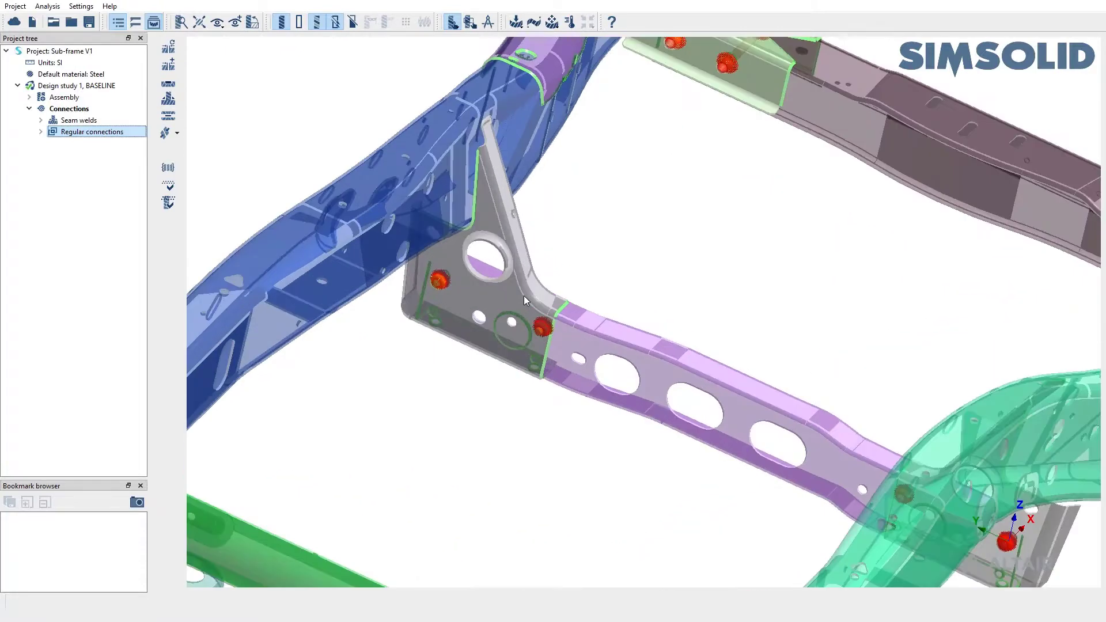
scroll(503, 319, "down", 5)
left_click_drag(491, 310, 715, 209)
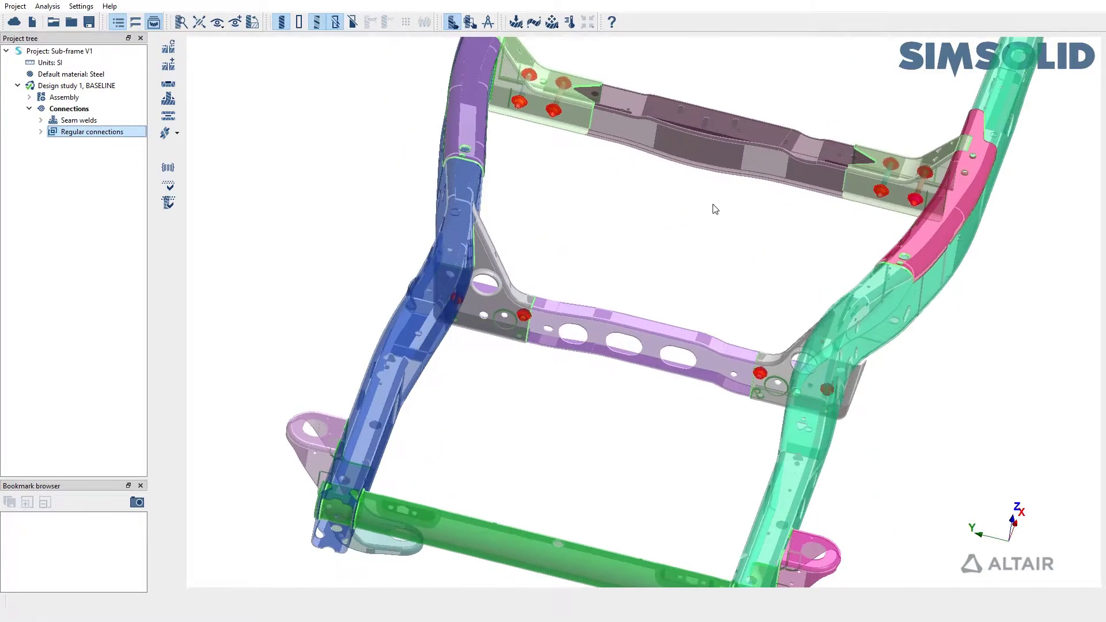
scroll(713, 207, "down", 5)
left_click_drag(701, 283, 823, 296)
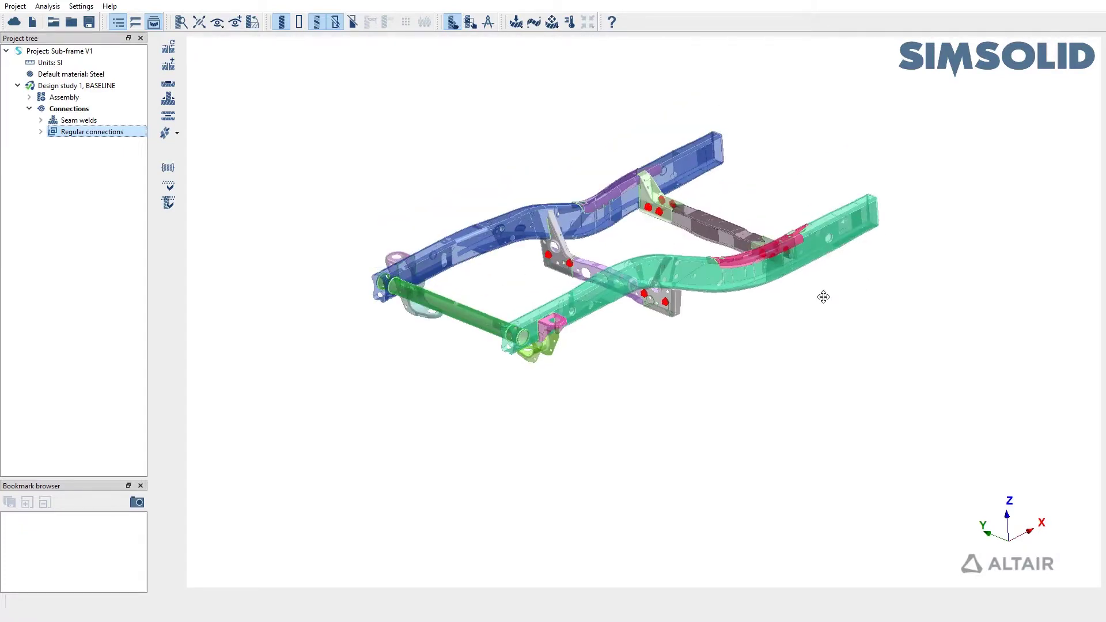